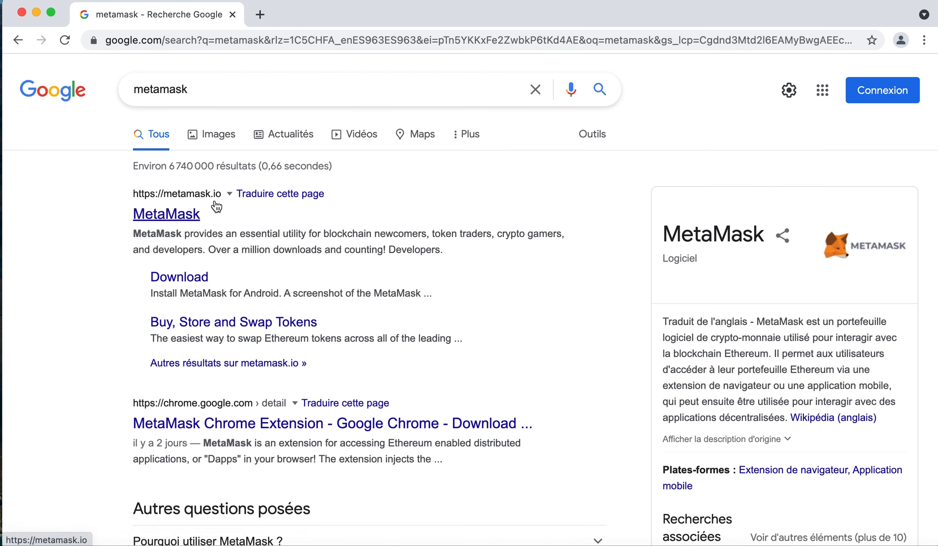
# - Open the official metamask.io site from the search results and go to its download page
pyautogui.click(229, 194)
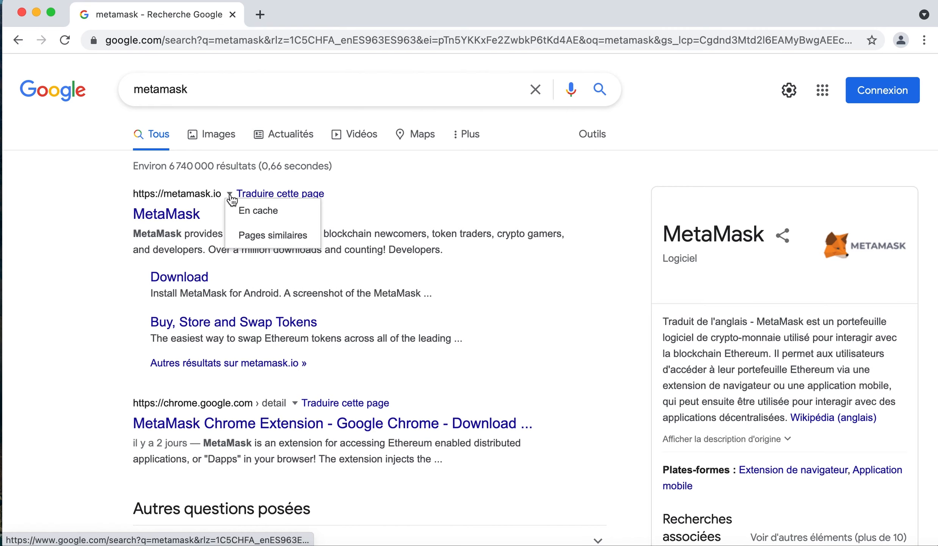
pyautogui.click(183, 211)
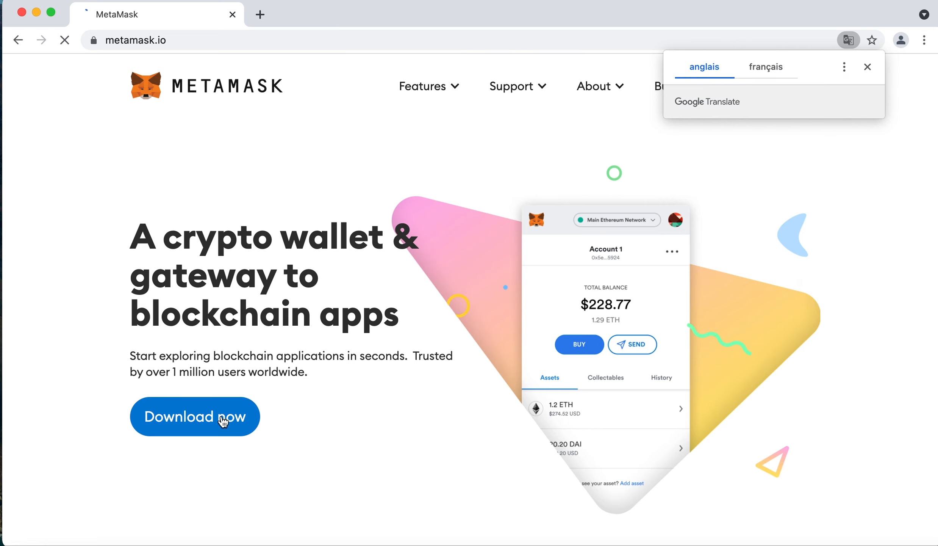
pyautogui.click(223, 418)
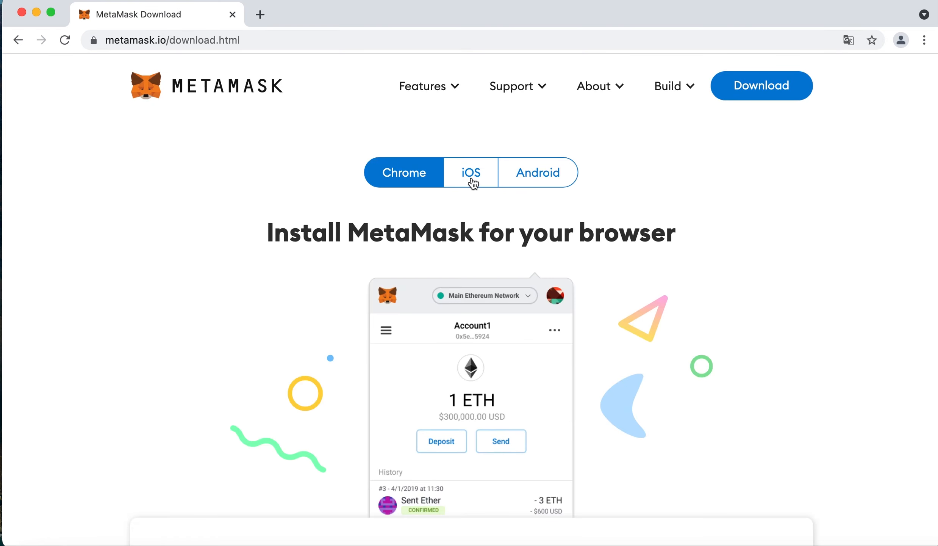
# - Install the MetaMask extension for Chrome from the Chrome Web Store and approve its requested permissions
pyautogui.scroll(-10, 357, 222)
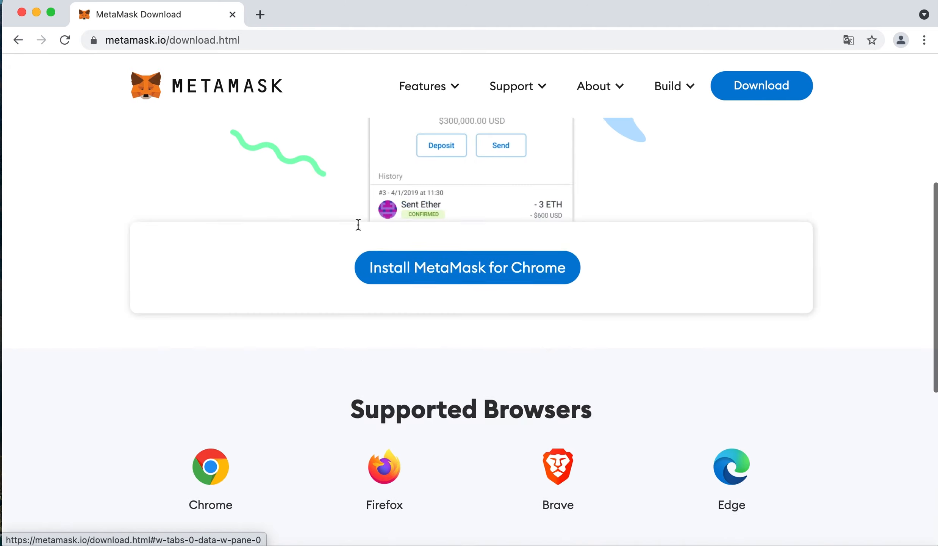
pyautogui.scroll(2, 357, 223)
pyautogui.scroll(3, 358, 224)
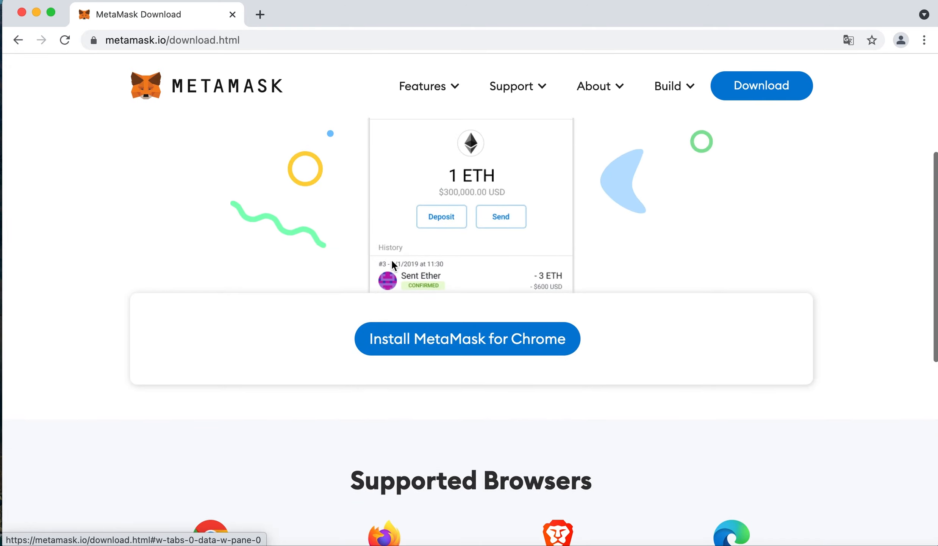
pyautogui.click(463, 339)
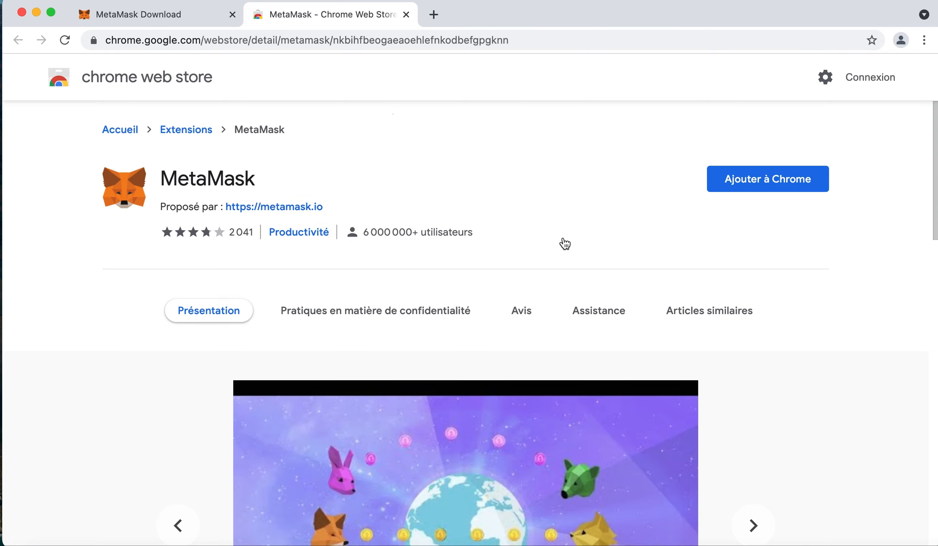
pyautogui.click(753, 184)
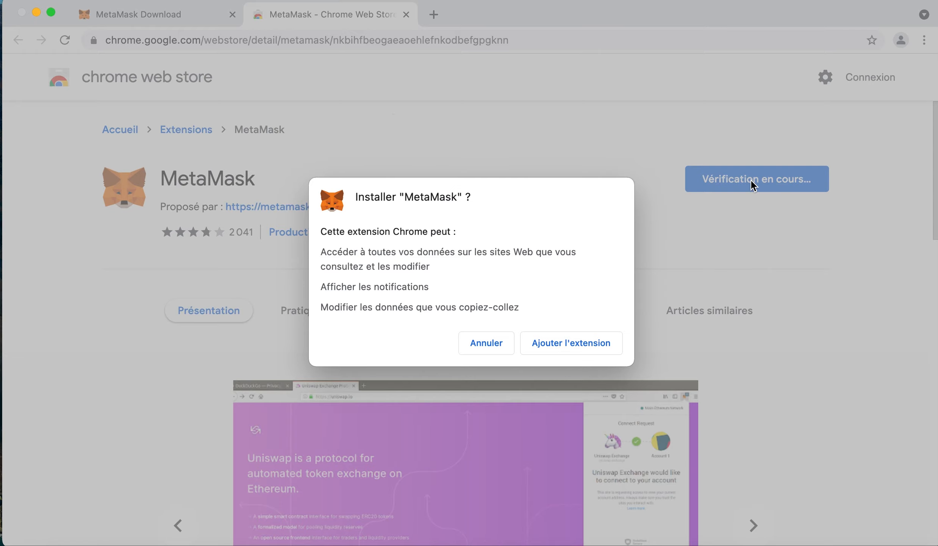
pyautogui.click(584, 343)
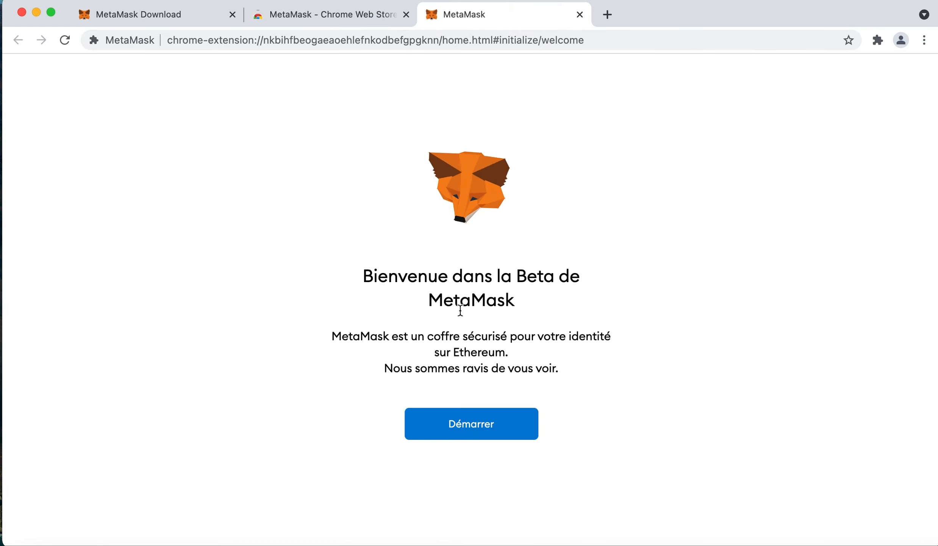
# - Start the MetaMask setup and pin the MetaMask extension in the browser
pyautogui.click(478, 430)
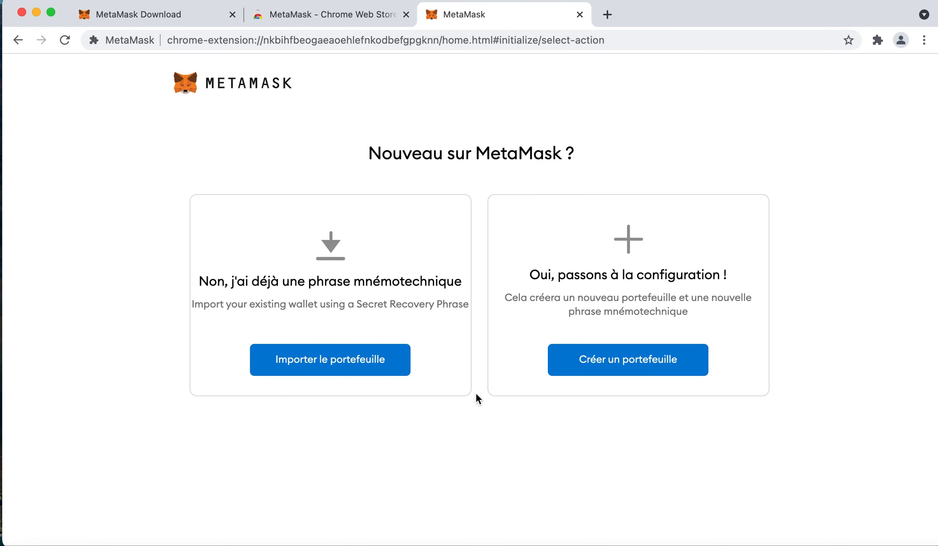
pyautogui.click(357, 20)
pyautogui.click(512, 12)
pyautogui.click(878, 40)
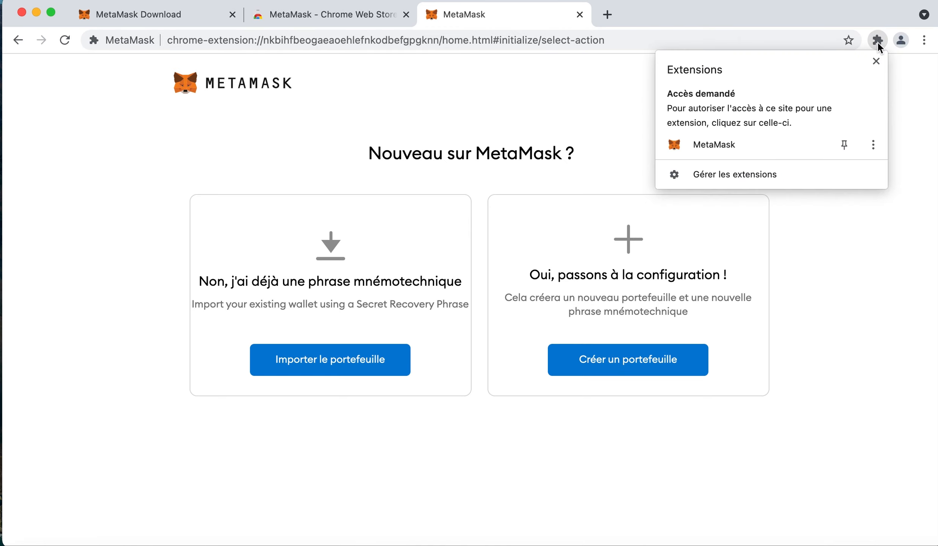
pyautogui.click(845, 145)
pyautogui.click(846, 238)
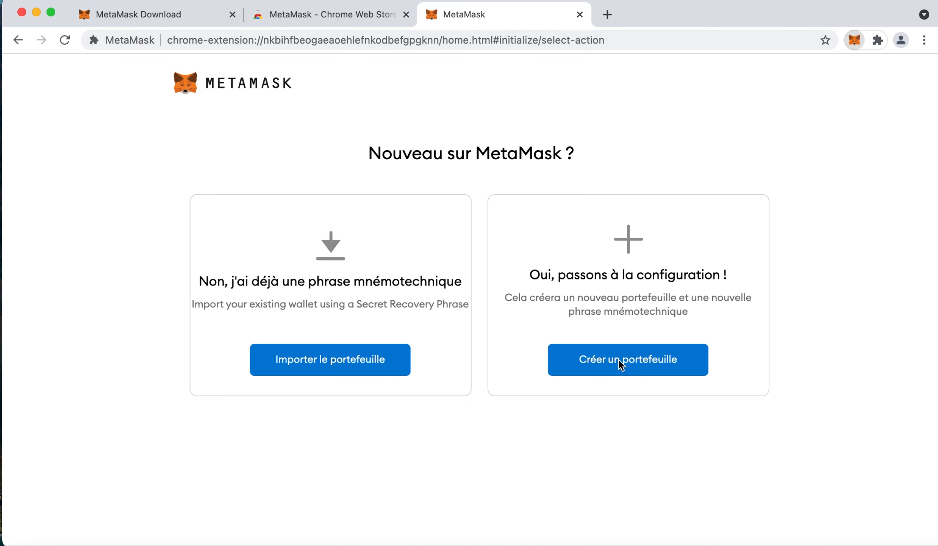
# - Choose to create a new wallet and agree to share anonymized usage data with MetaMask
pyautogui.click(627, 366)
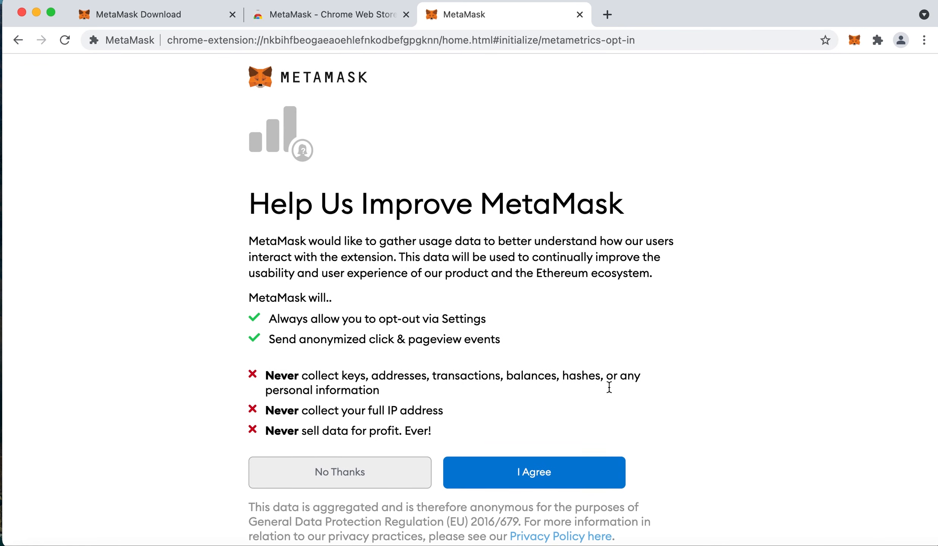
pyautogui.click(574, 479)
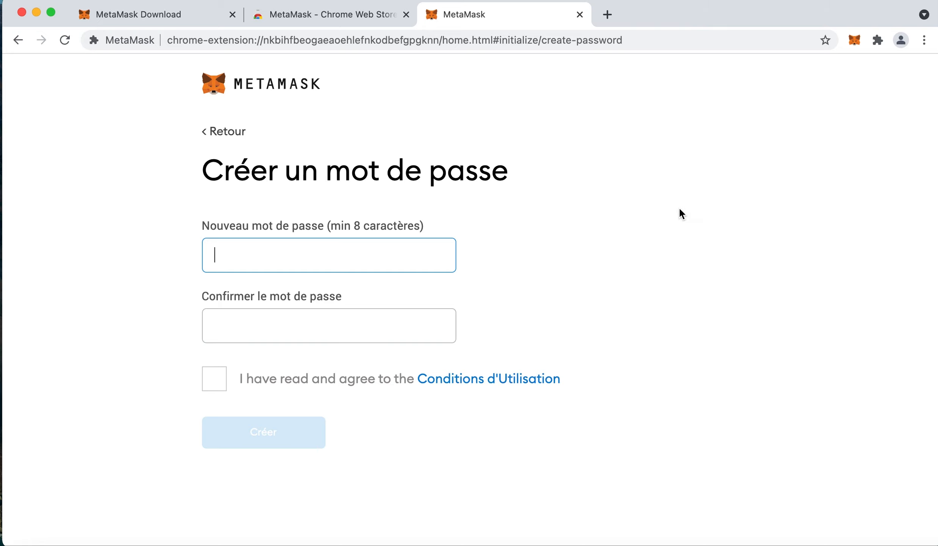
# - Create the wallet password by entering and confirming it, and accept the terms of use
pyautogui.write('••••')
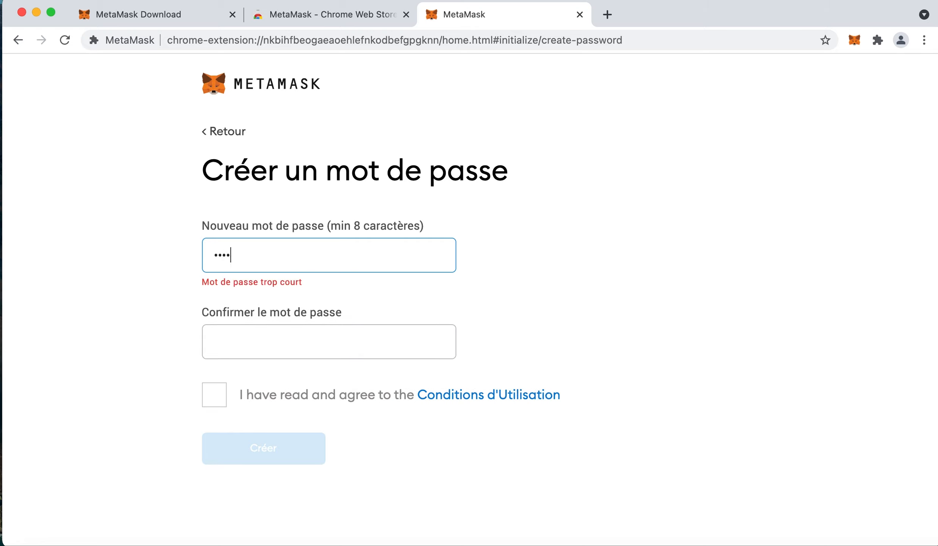
pyautogui.write('••••')
pyautogui.click(216, 325)
pyautogui.write('••••••••')
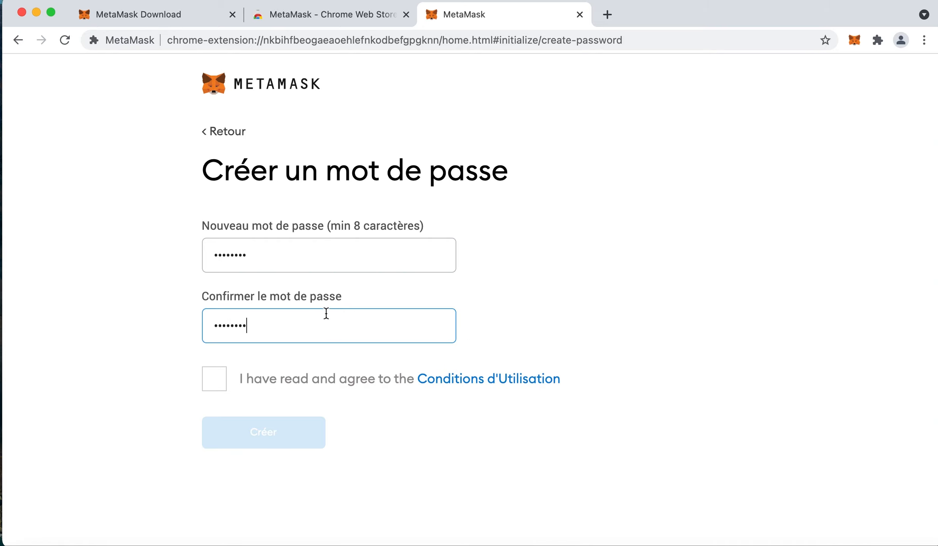
pyautogui.click(218, 382)
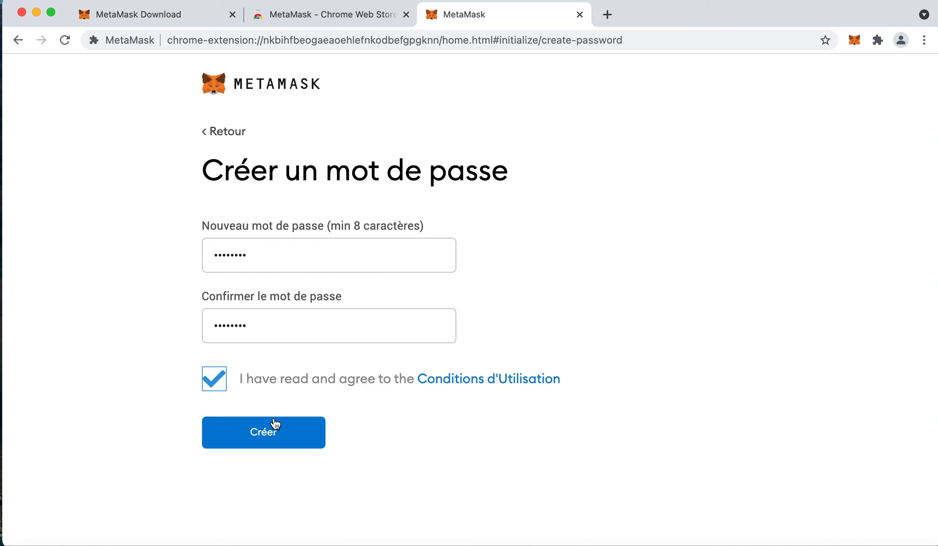
pyautogui.click(283, 436)
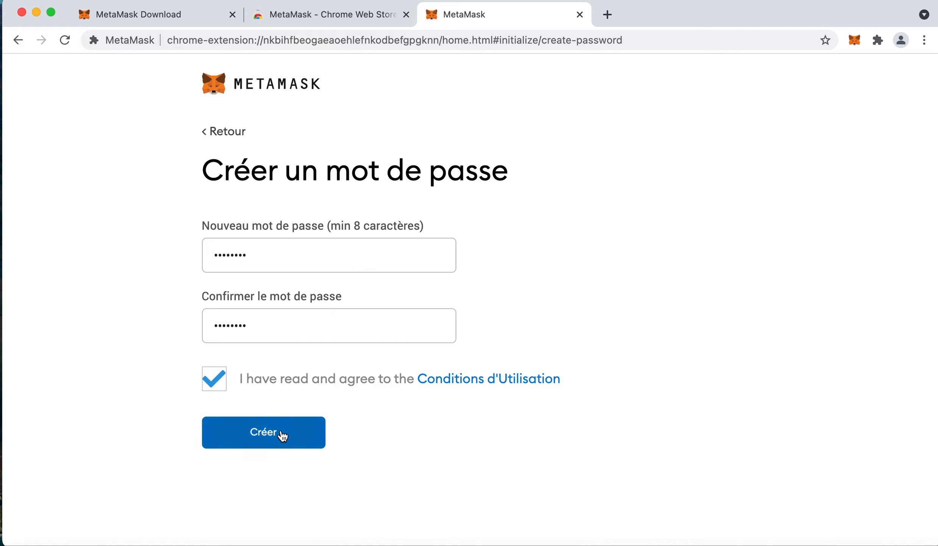
pyautogui.click(282, 436)
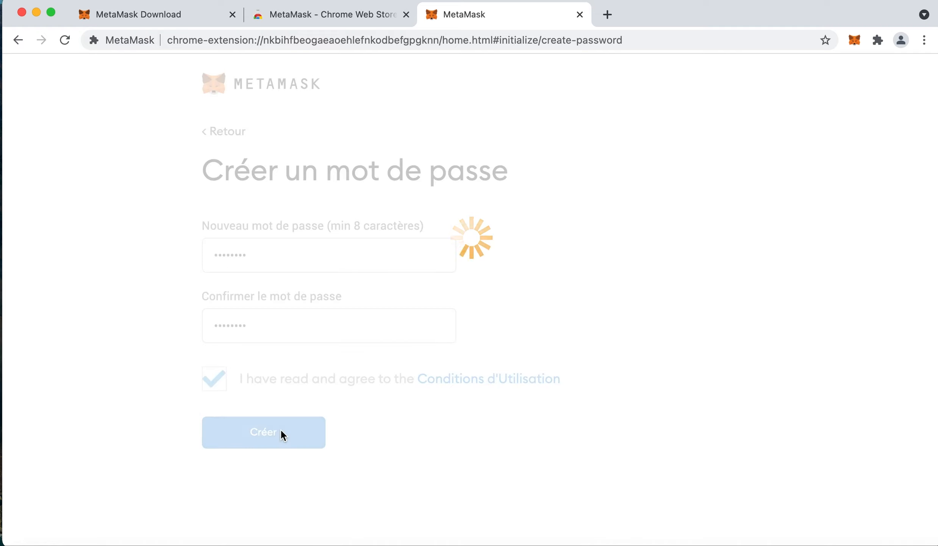
# - Continue past the introduction to wallet security without playing the video and reveal the secret recovery phrase
pyautogui.scroll(-1, 280, 435)
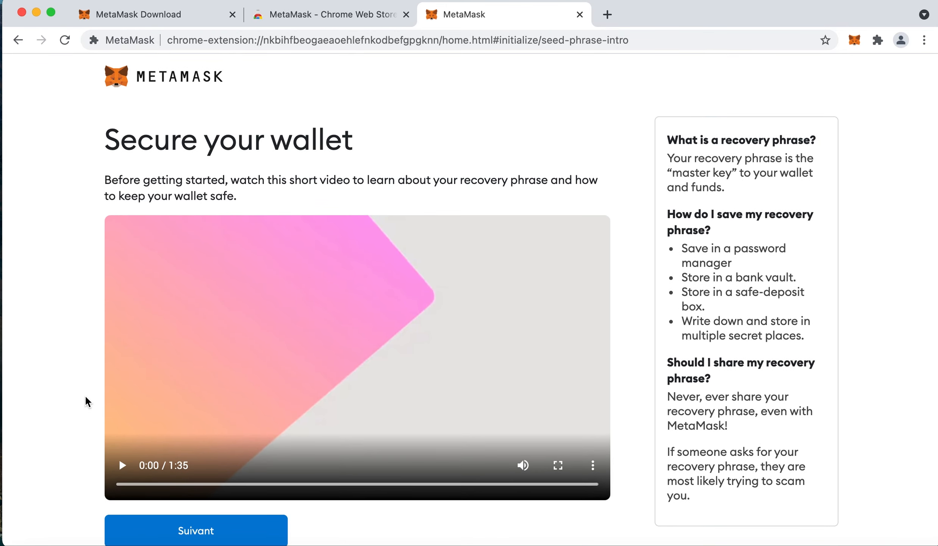
pyautogui.click(200, 531)
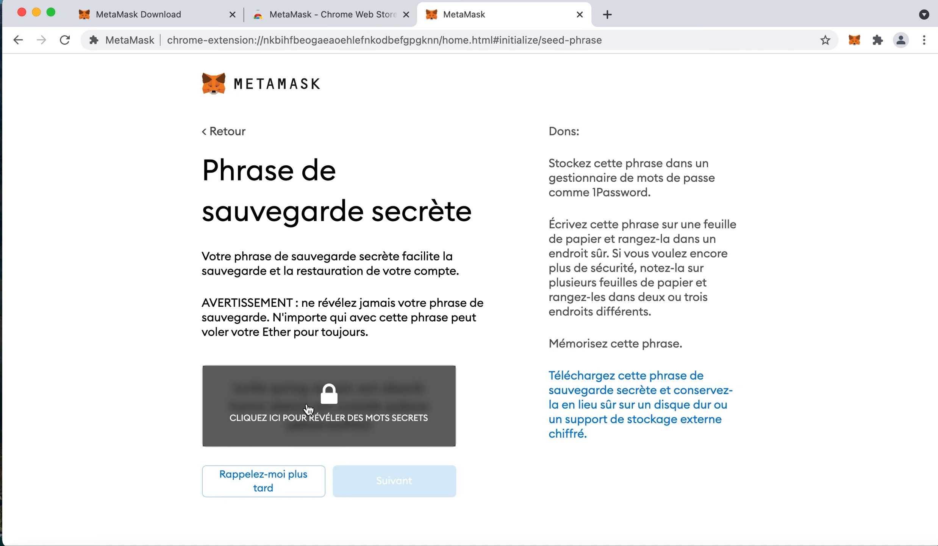
pyautogui.click(308, 409)
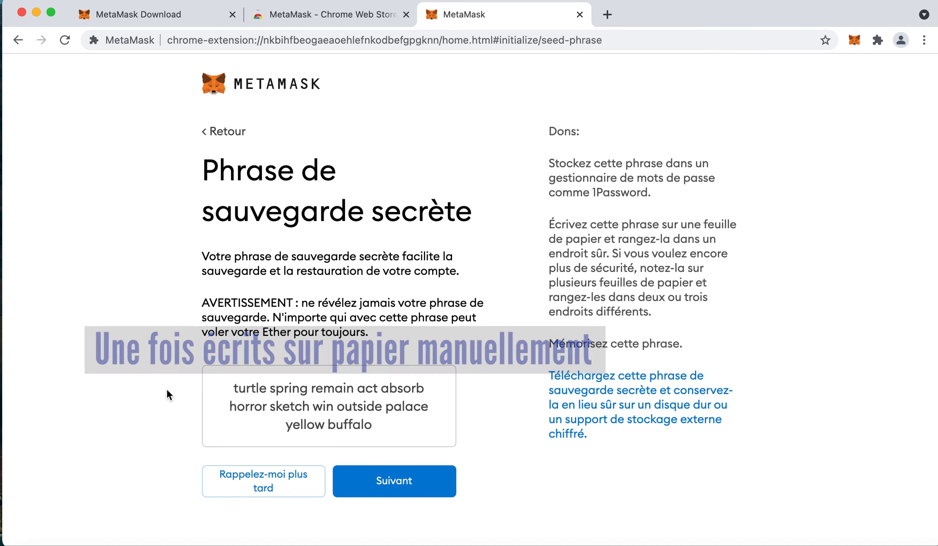
# - Confirm the secret recovery phrase by selecting its twelve words in their original order
pyautogui.click(381, 478)
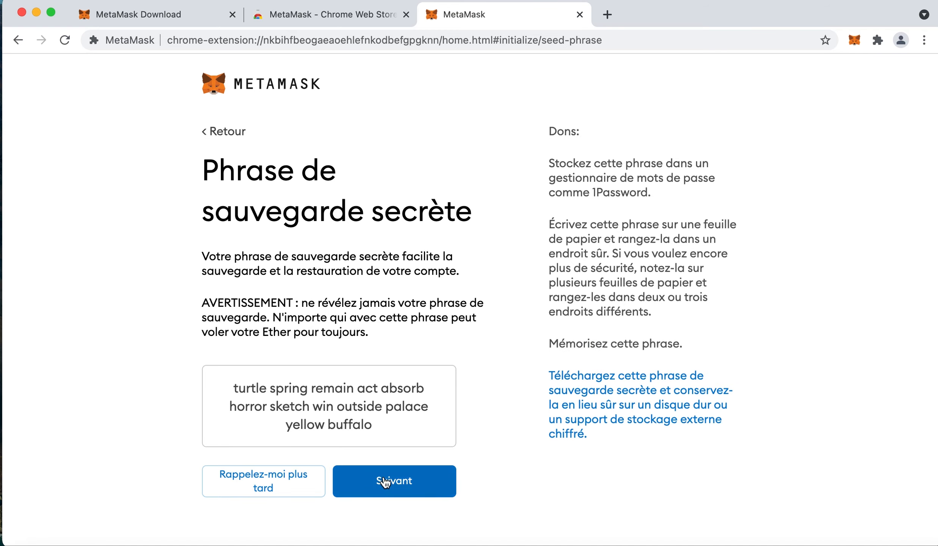
pyautogui.scroll(-3, 182, 431)
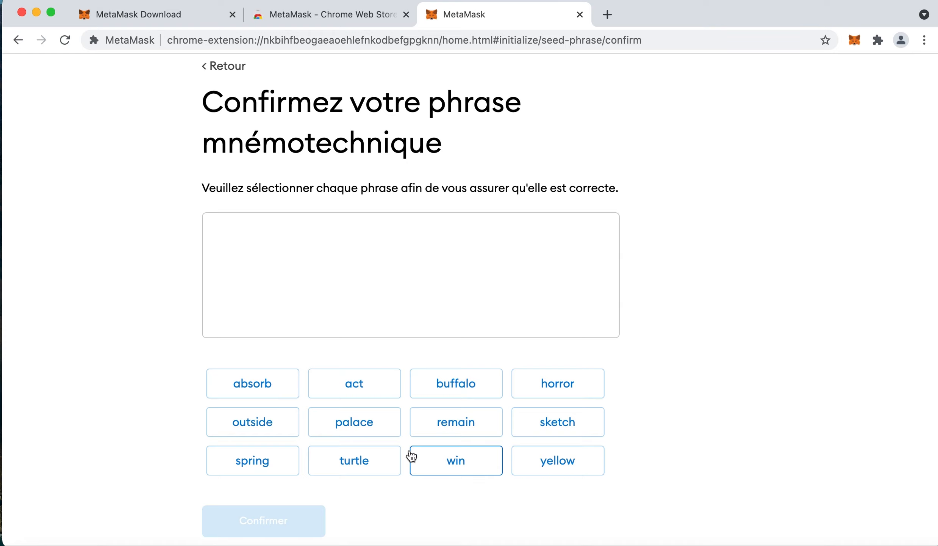
pyautogui.click(366, 450)
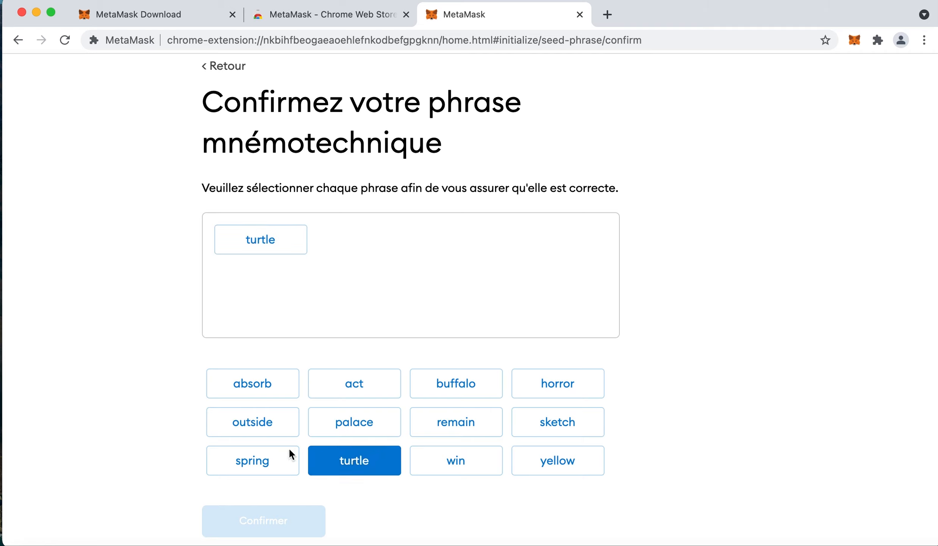
pyautogui.click(280, 461)
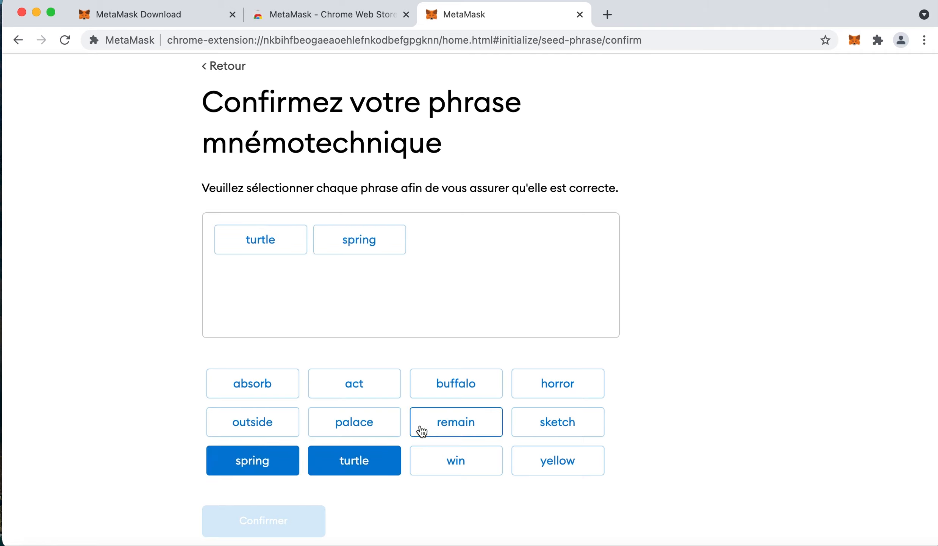
pyautogui.click(422, 430)
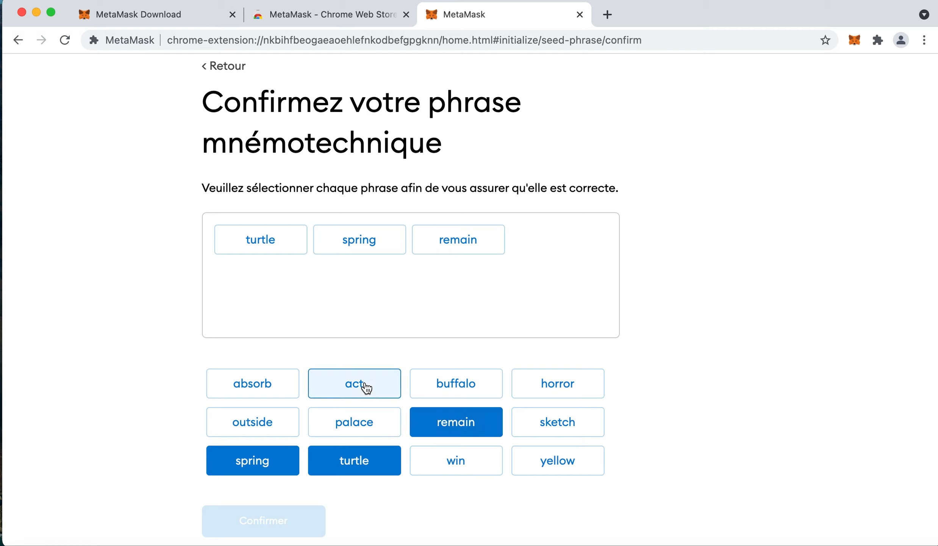
pyautogui.click(366, 386)
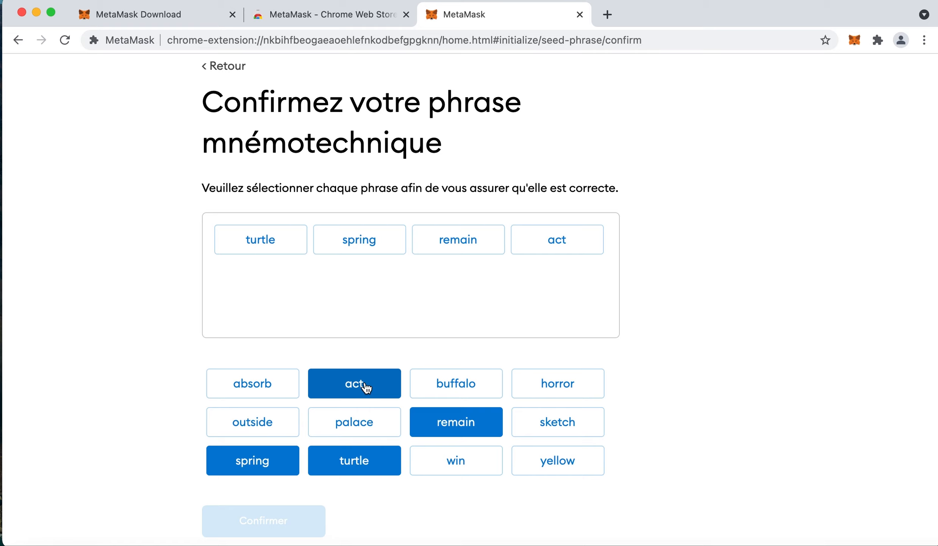
pyautogui.click(276, 390)
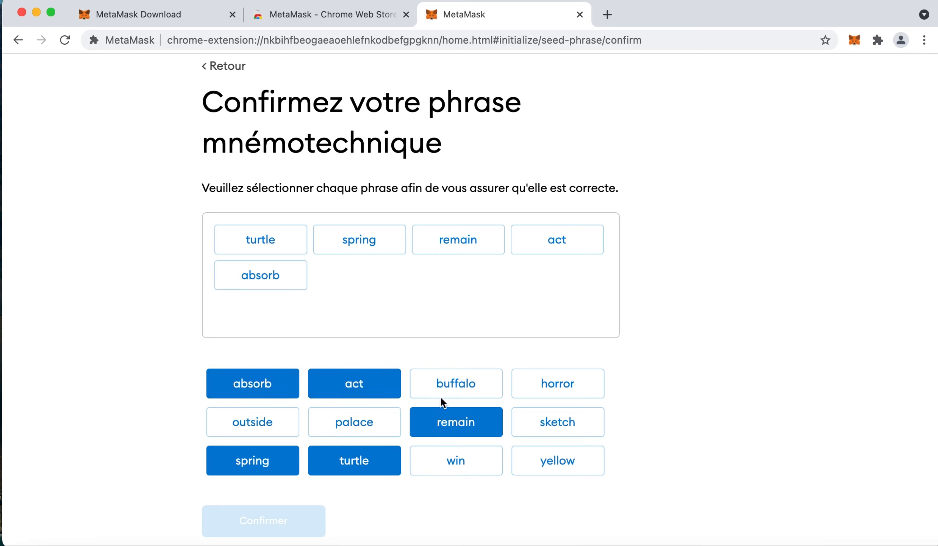
pyautogui.click(524, 392)
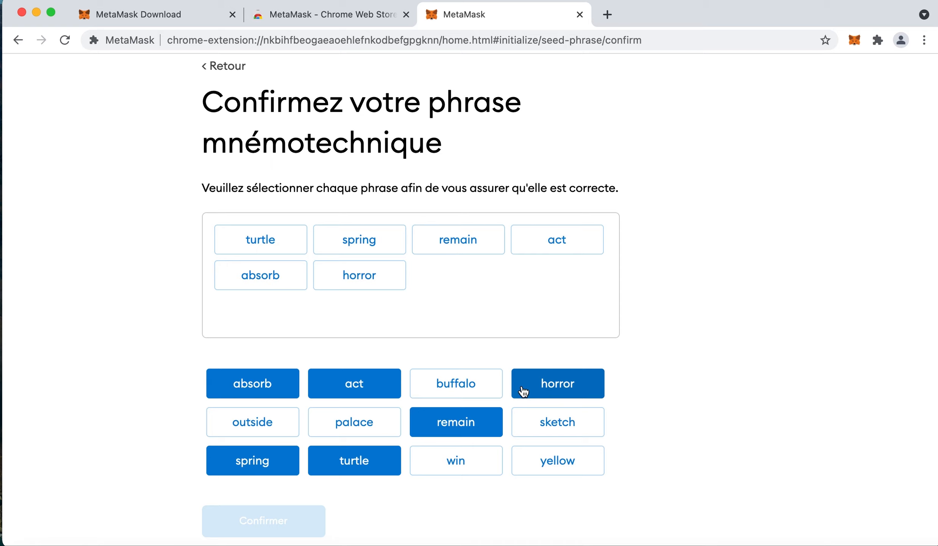
pyautogui.click(541, 431)
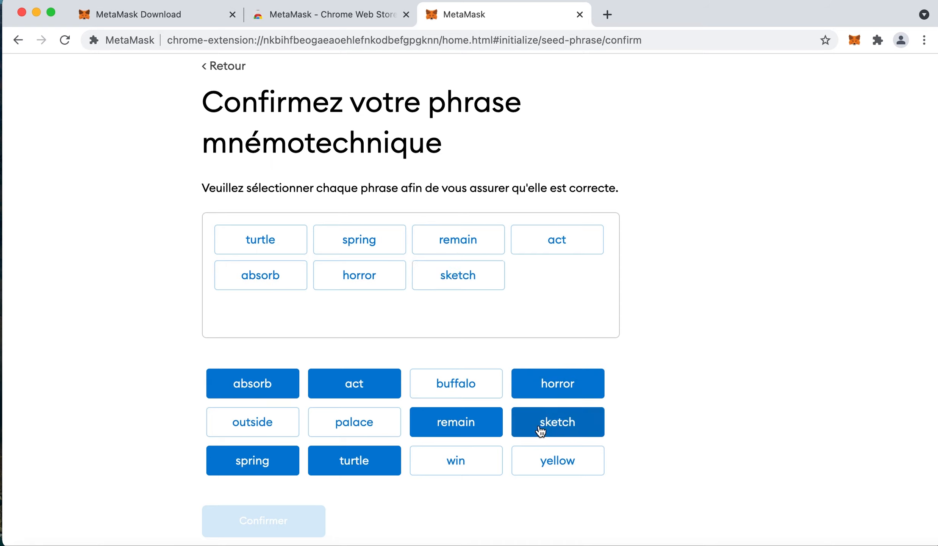
pyautogui.click(434, 469)
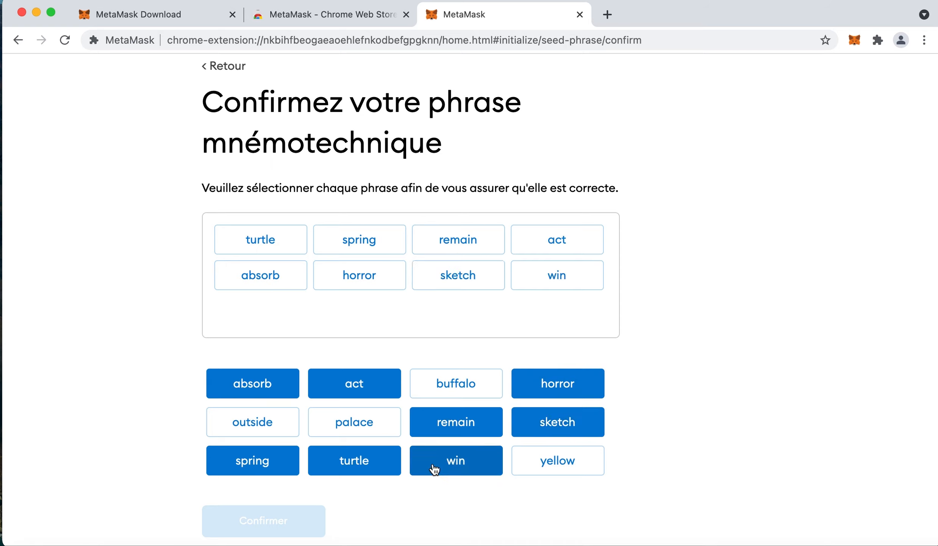
pyautogui.click(293, 431)
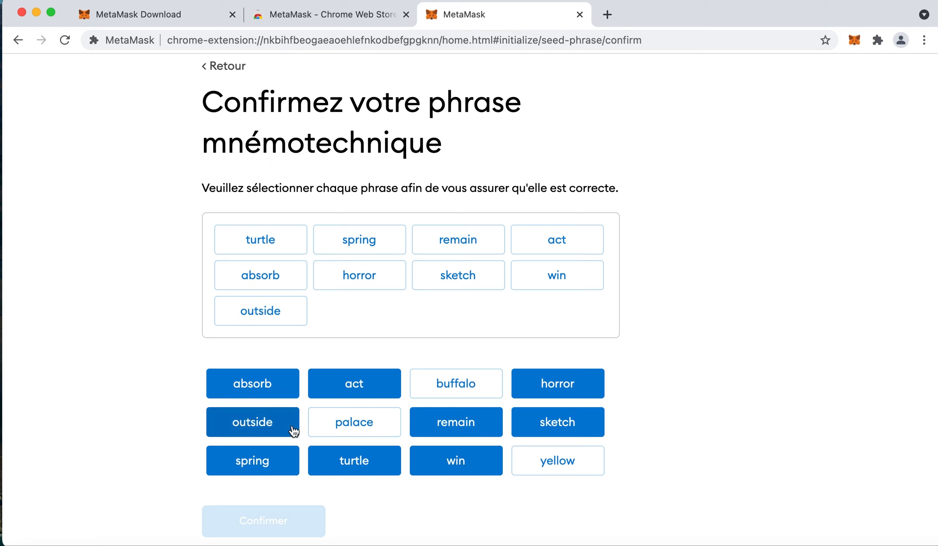
pyautogui.click(386, 428)
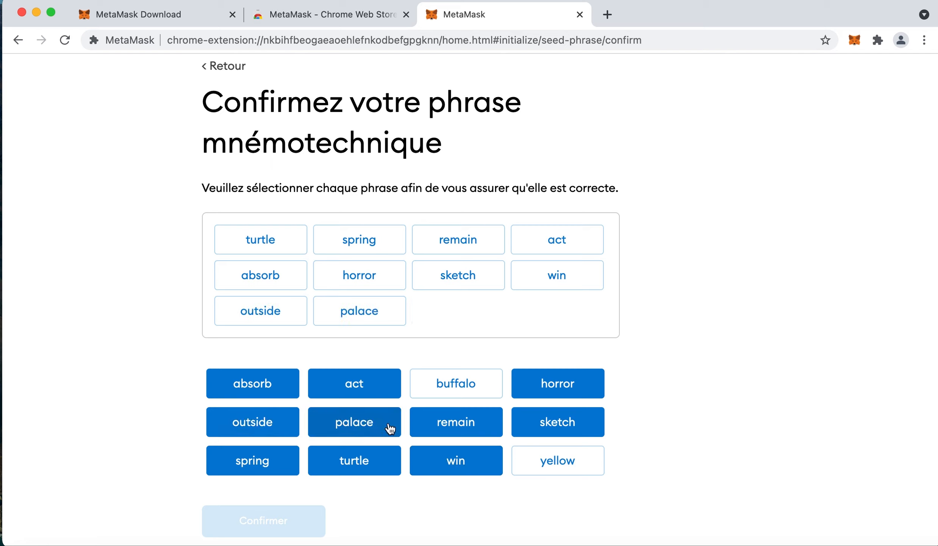
pyautogui.click(545, 464)
pyautogui.click(469, 393)
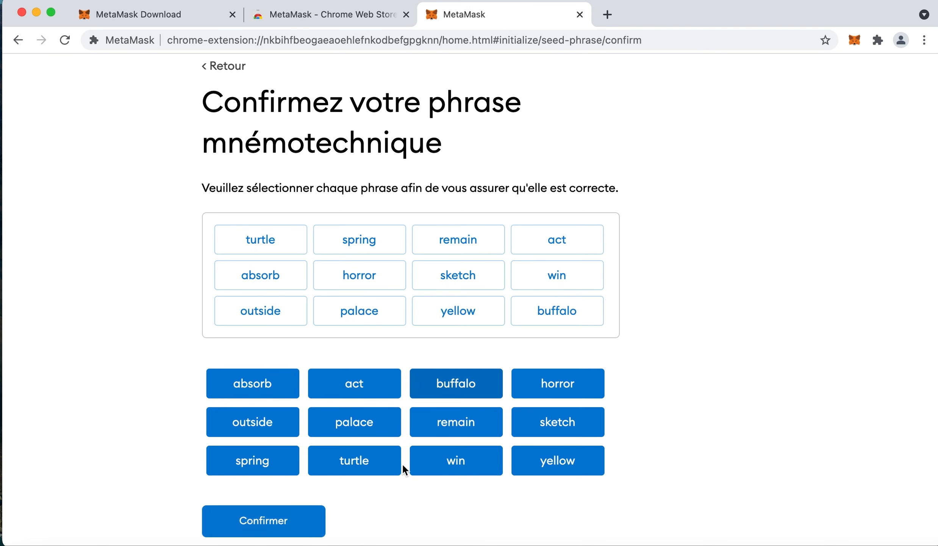
pyautogui.click(317, 527)
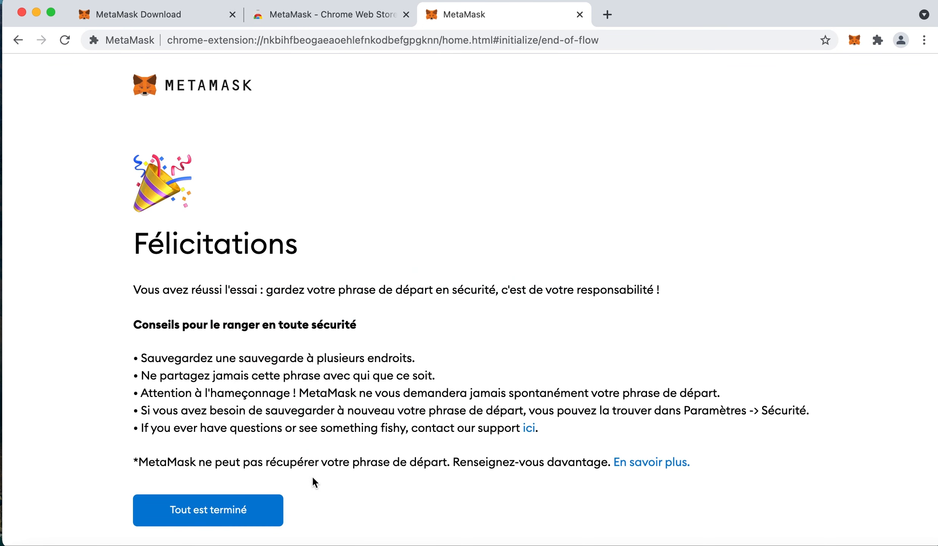
# - Finish the wallet setup after the recovery phrase confirmation and dismiss the What's new announcements
pyautogui.click(243, 514)
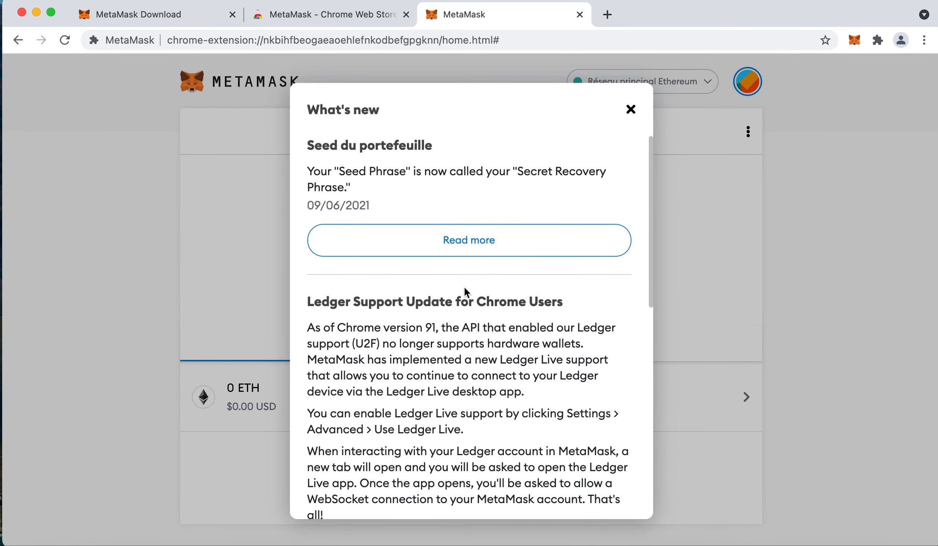
pyautogui.scroll(-3, 483, 305)
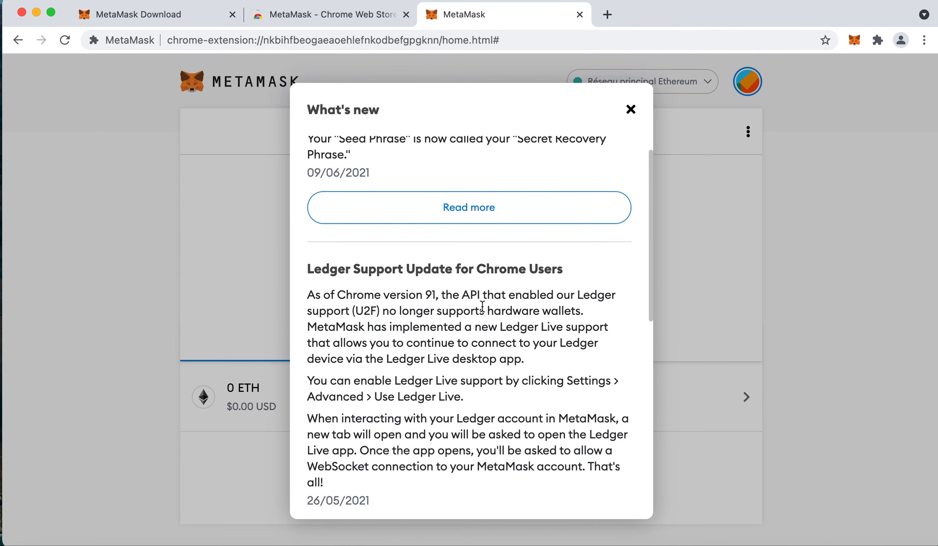
pyautogui.scroll(3, 484, 288)
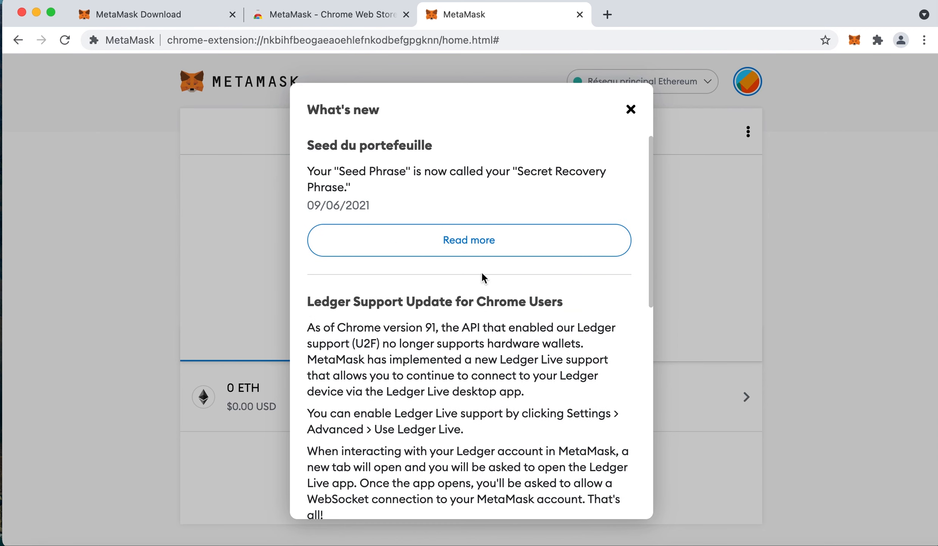
pyautogui.click(631, 109)
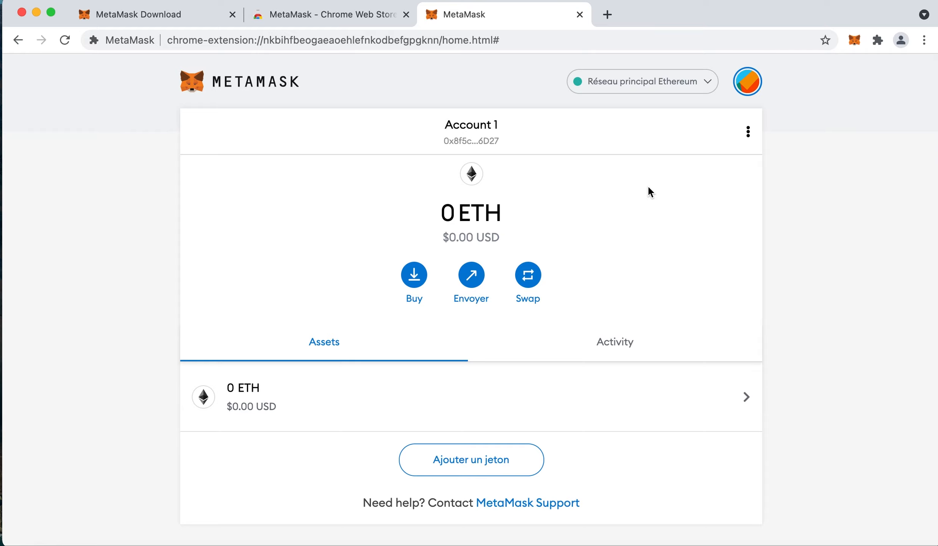
# - Search Google for "installer binance sur metamask" in a new tab and open Binance Academy's article on connecting MetaMask to Binance Smart Chain
pyautogui.press('super+t')
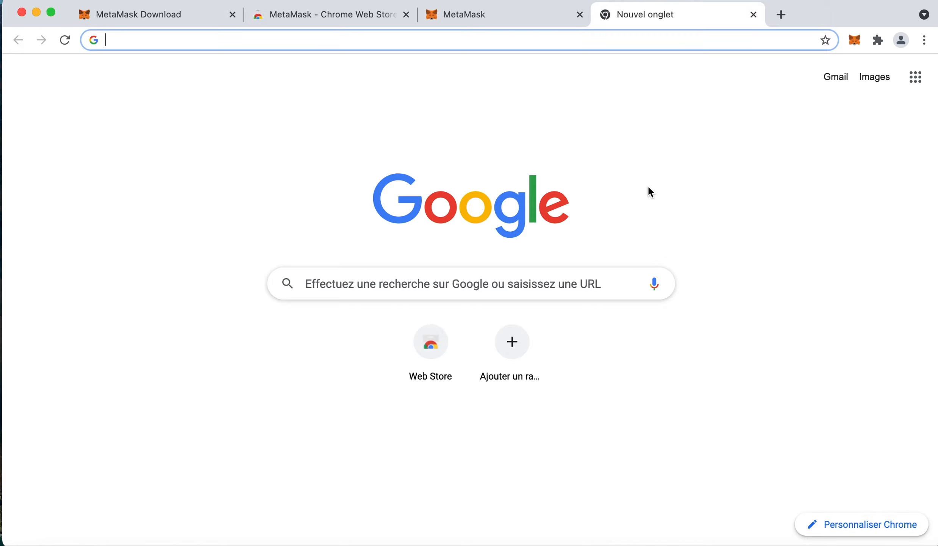
pyautogui.write('insta')
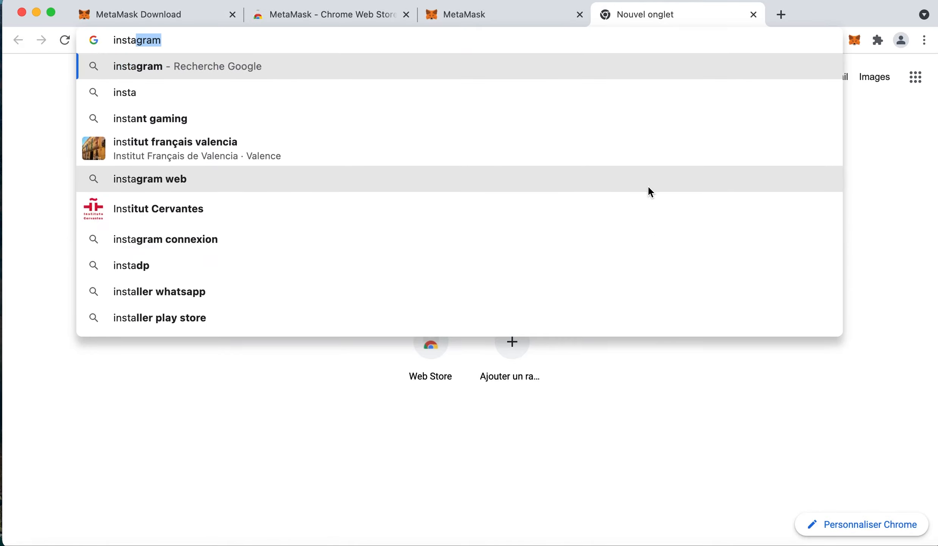
pyautogui.write('ller bi')
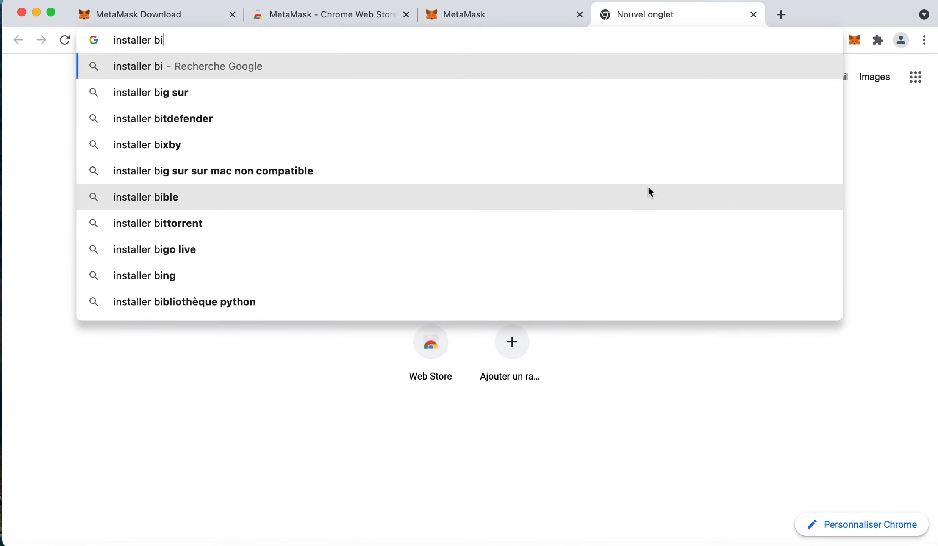
pyautogui.write('nance sur metamask')
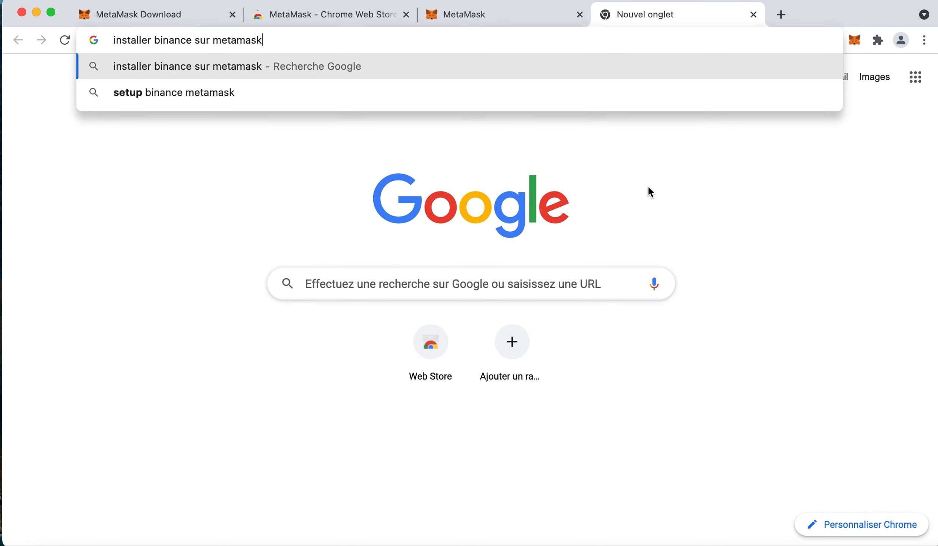
pyautogui.press('Return')
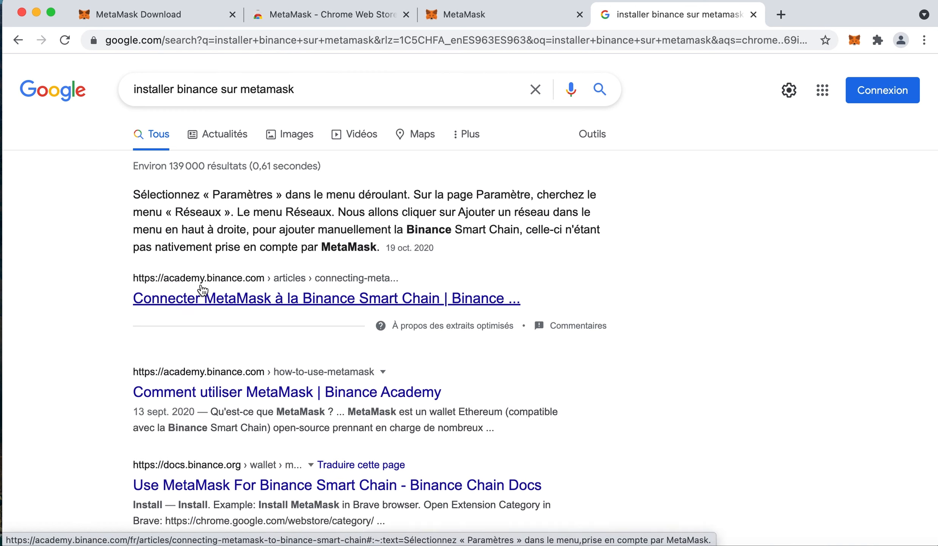
pyautogui.click(320, 304)
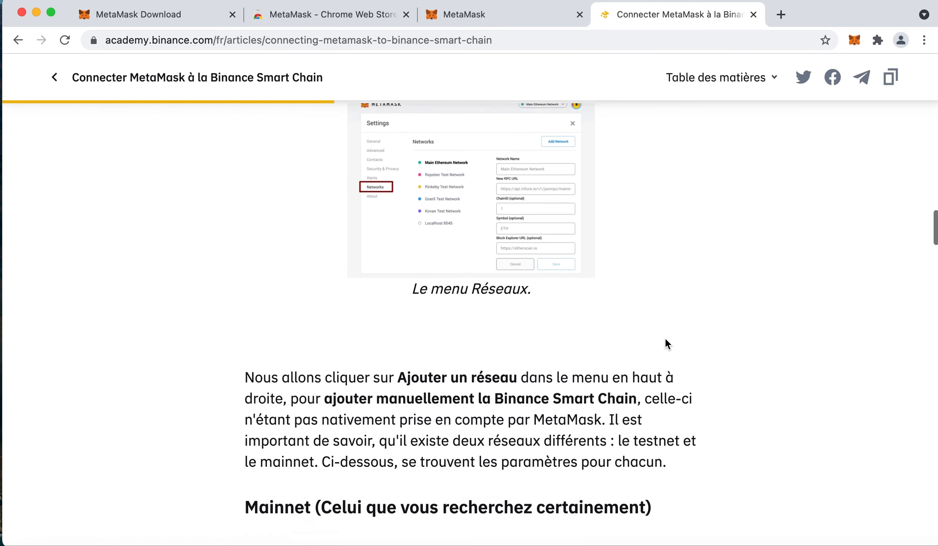
pyautogui.scroll(5, 666, 341)
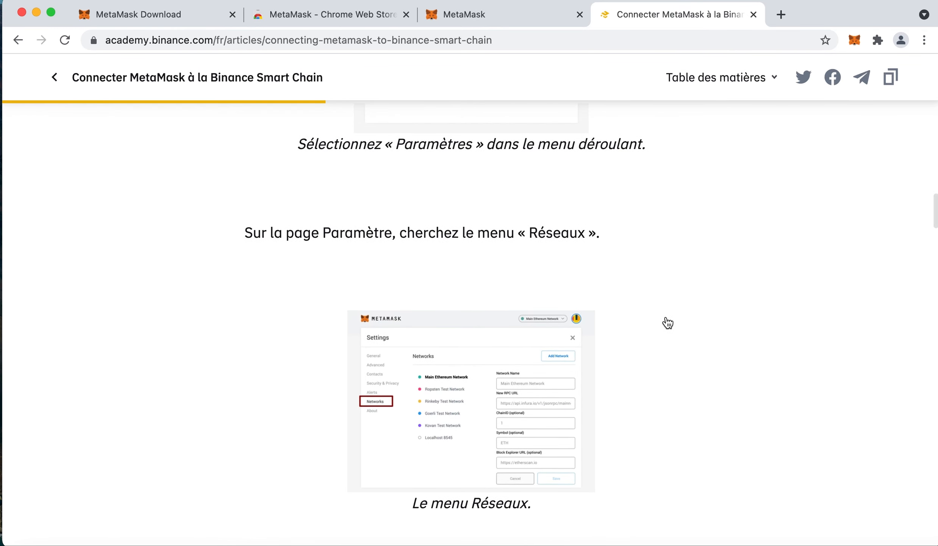
pyautogui.scroll(10, 666, 321)
pyautogui.scroll(-2, 624, 160)
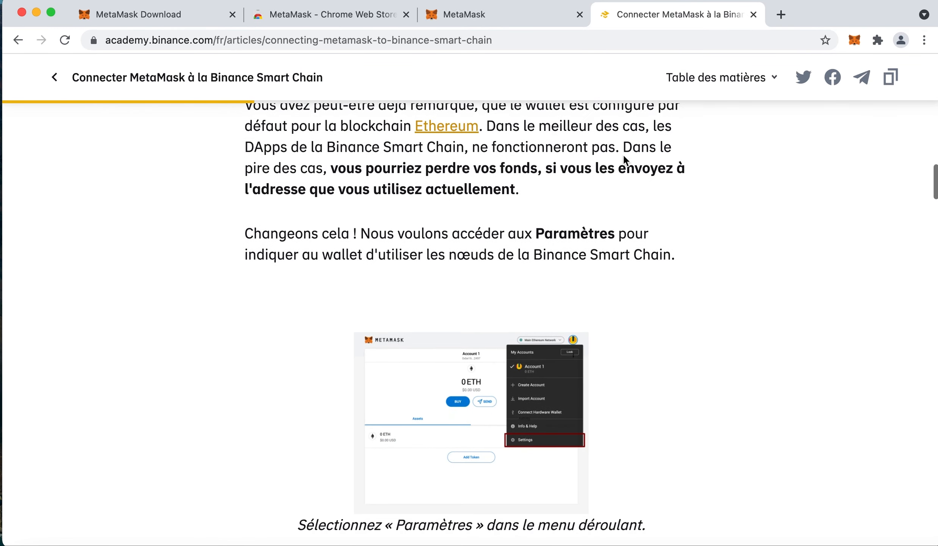
# - Return to the MetaMask wallet and start adding a new network in its Réseaux settings
pyautogui.click(520, 17)
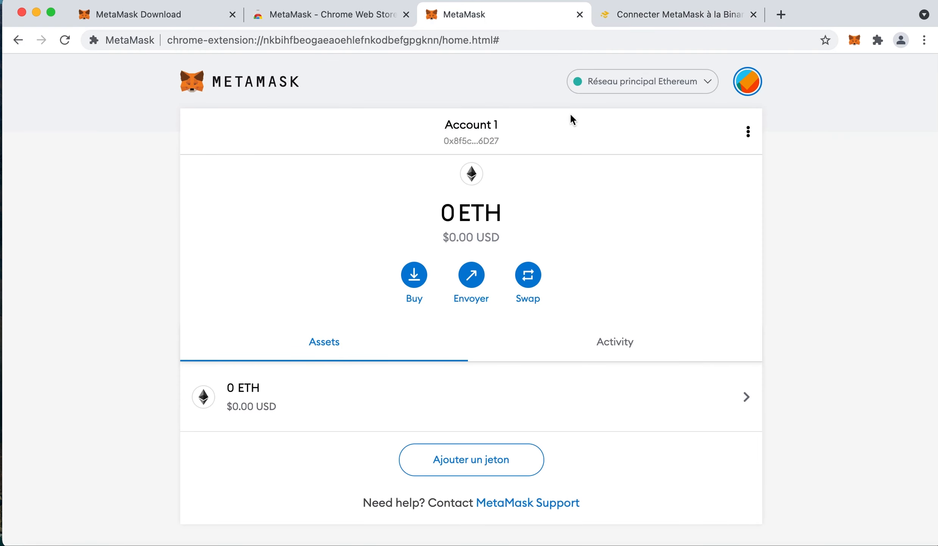
pyautogui.click(755, 82)
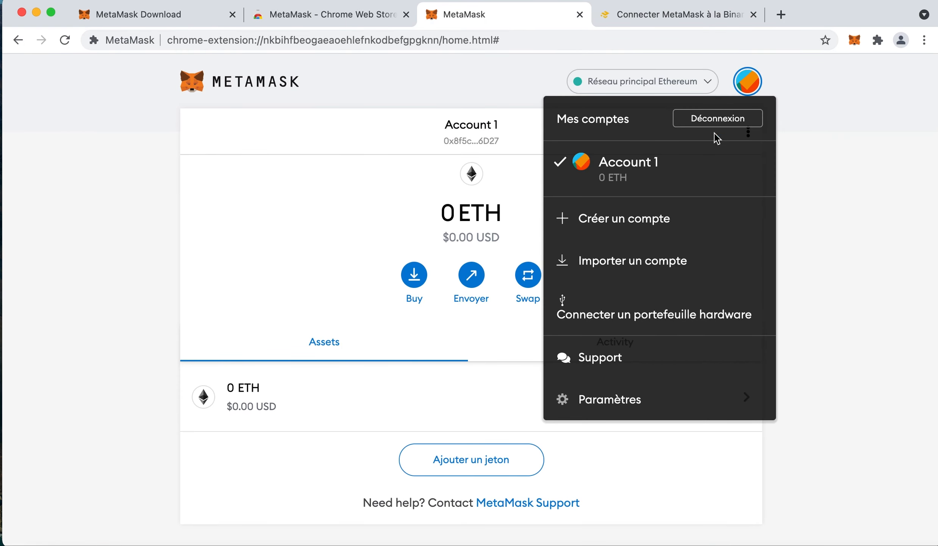
pyautogui.click(605, 400)
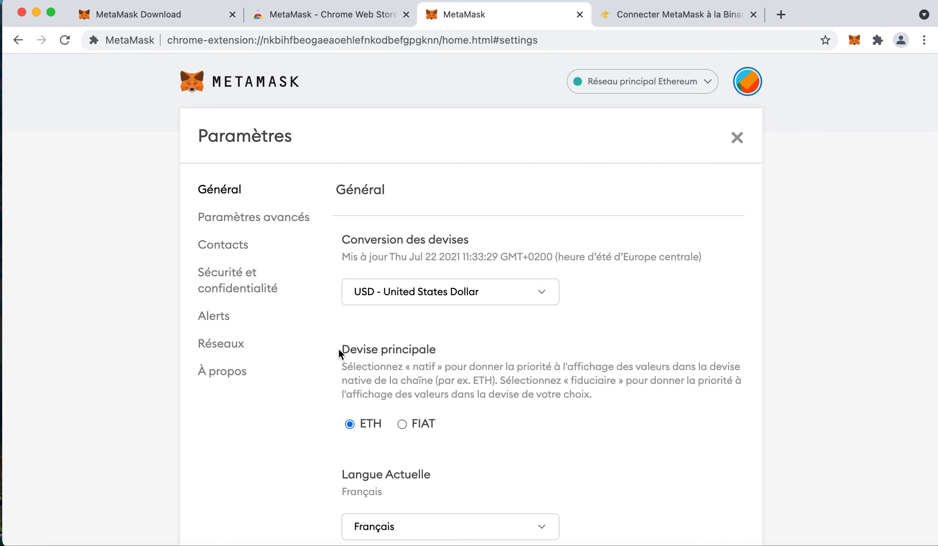
pyautogui.click(245, 343)
pyautogui.scroll(-1, 495, 426)
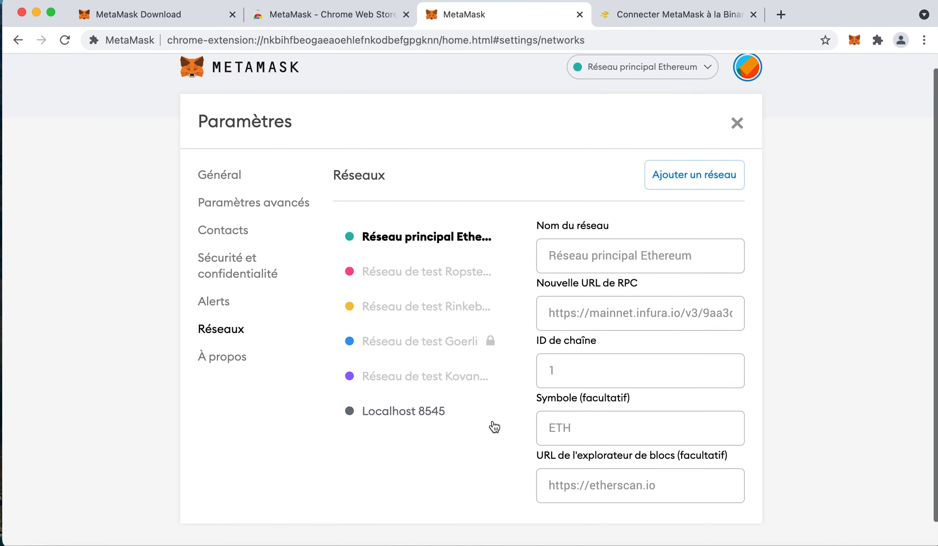
pyautogui.scroll(-2, 495, 426)
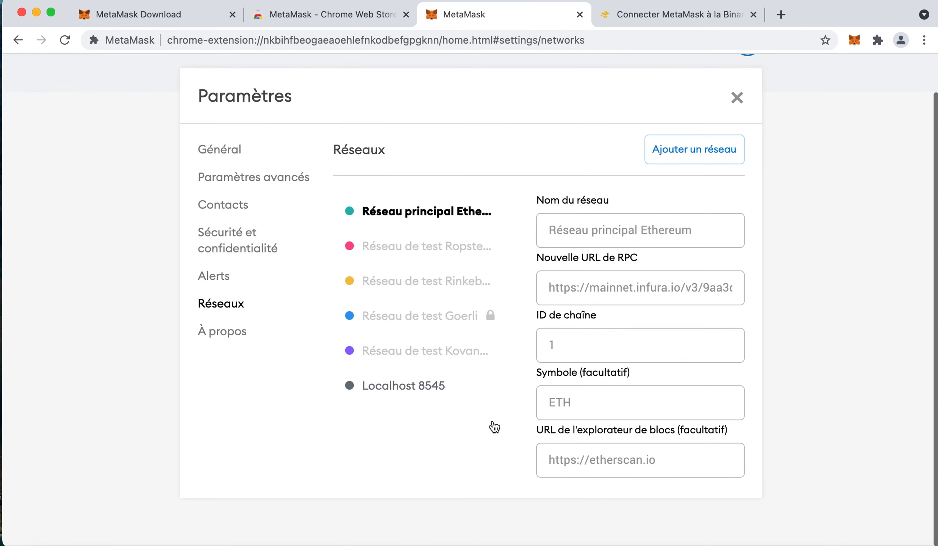
pyautogui.click(691, 151)
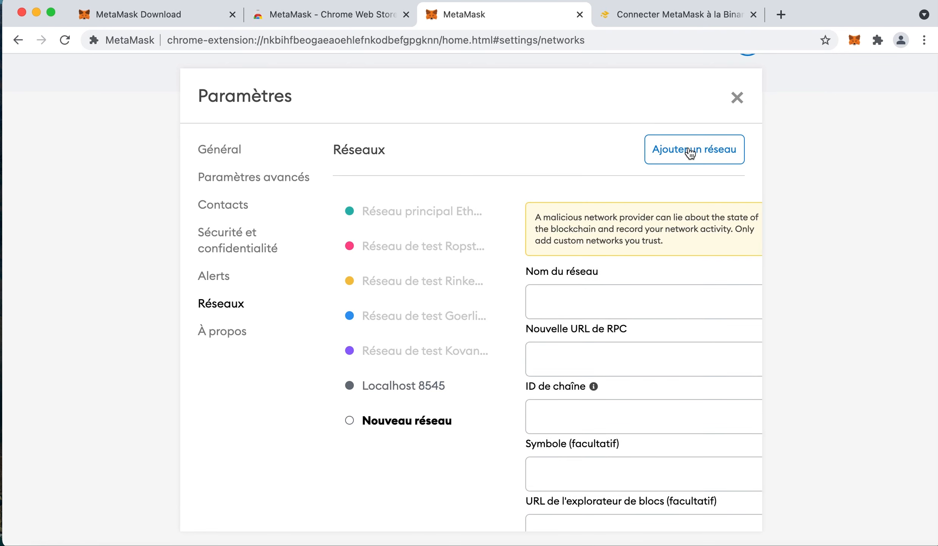
pyautogui.scroll(-3, 598, 245)
# - Copy the mainnet name from the Binance Academy article and set the new network's name to Binance Smart Chain
pyautogui.click(599, 245)
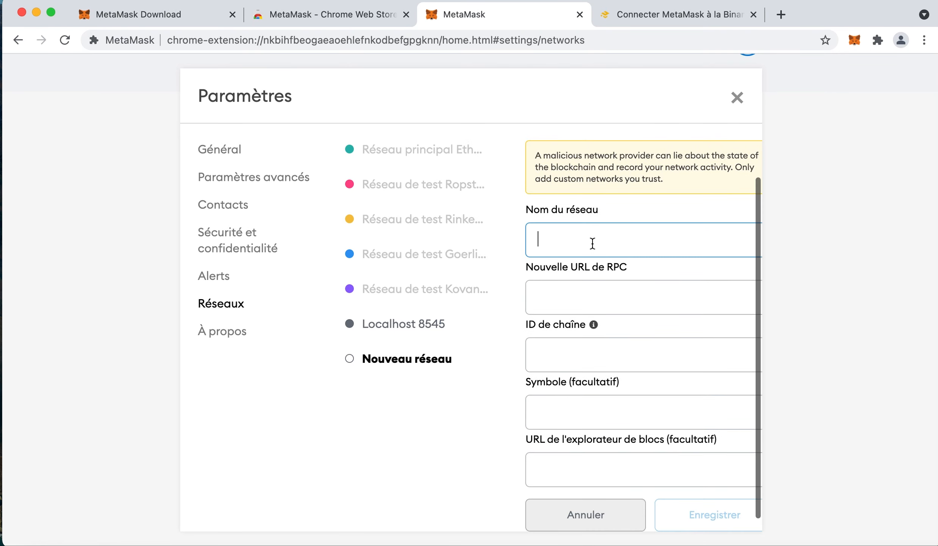
pyautogui.click(668, 18)
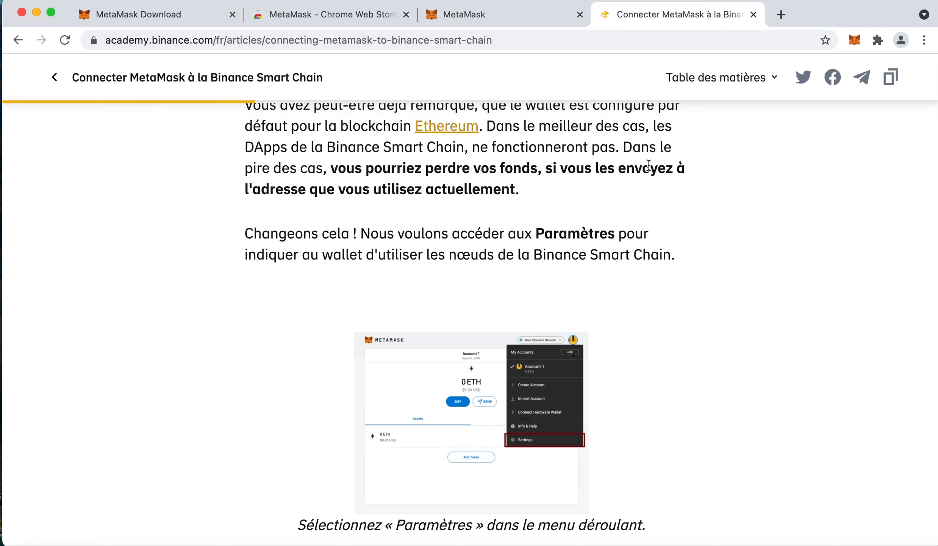
pyautogui.scroll(-15, 682, 254)
pyautogui.scroll(-2, 682, 251)
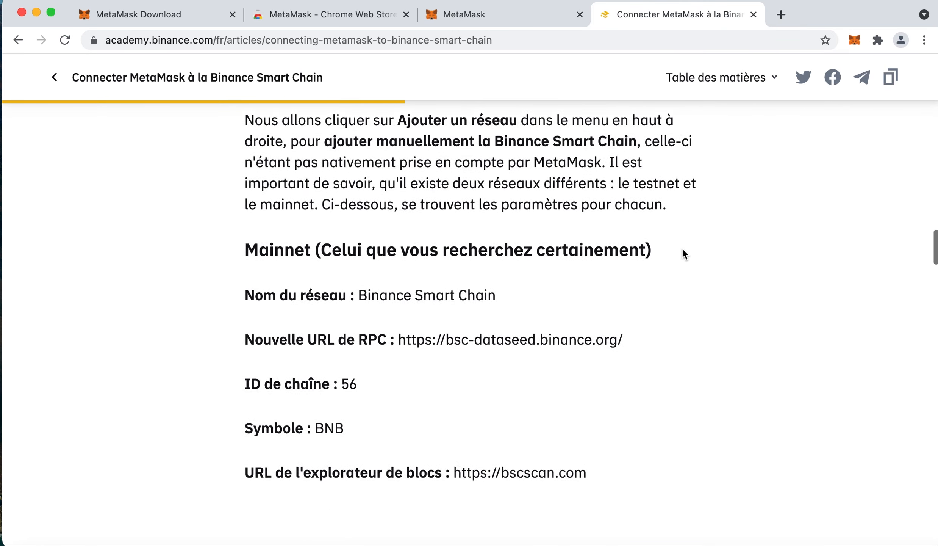
pyautogui.moveTo(496, 267); pyautogui.dragTo(362, 267)
pyautogui.press('super+c')
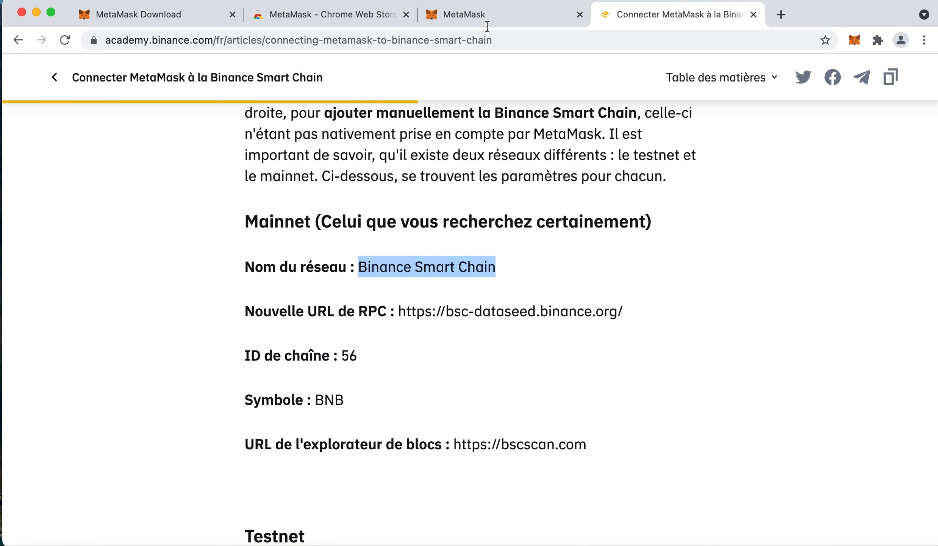
pyautogui.click(484, 16)
pyautogui.press('super+v')
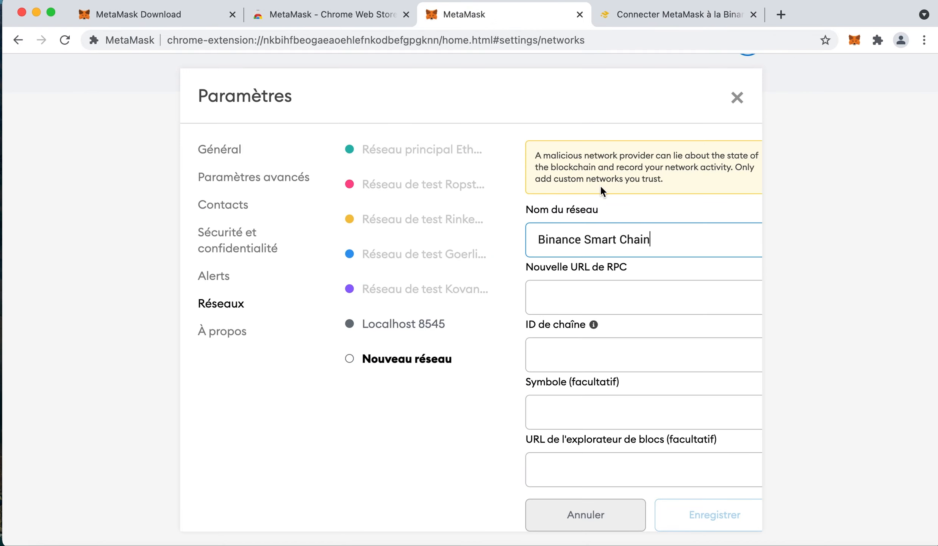
pyautogui.click(608, 292)
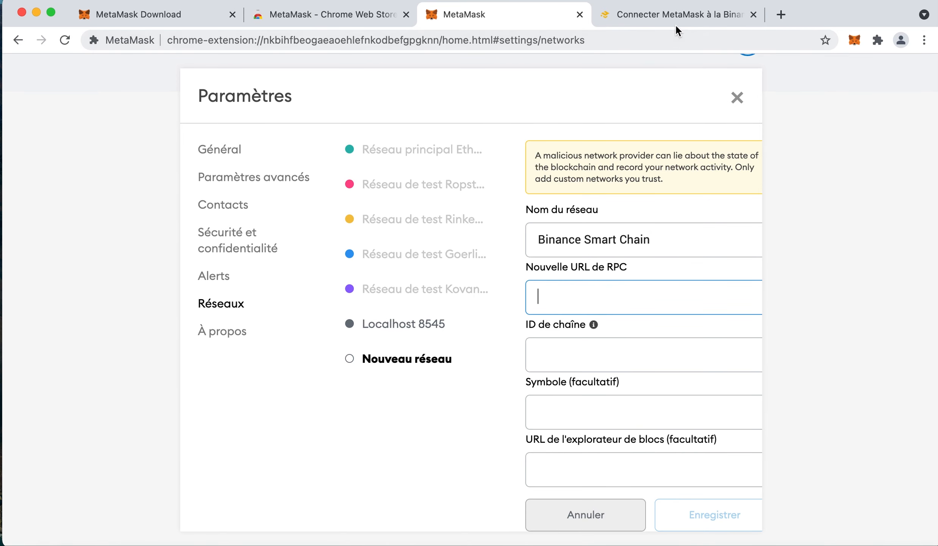
pyautogui.click(647, 24)
pyautogui.click(544, 250)
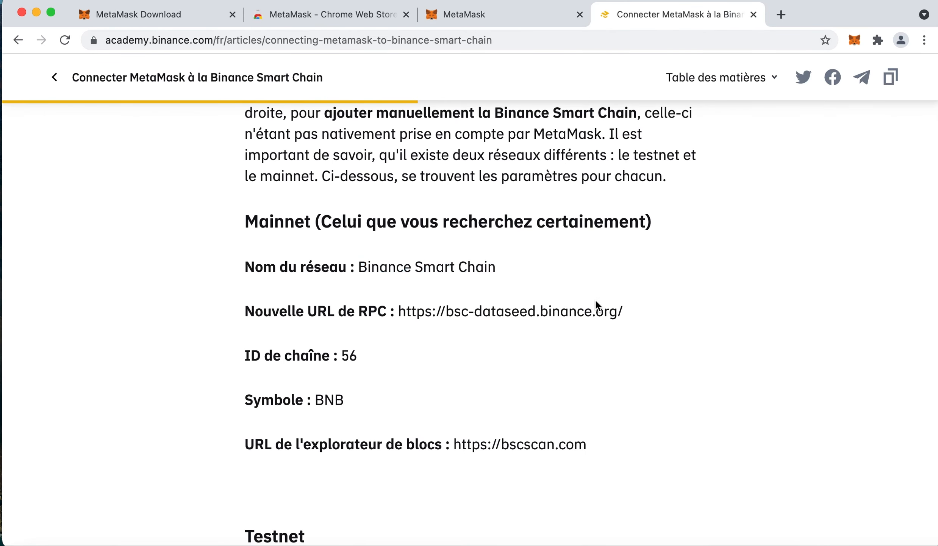
pyautogui.moveTo(630, 313); pyautogui.dragTo(400, 314)
pyautogui.press('super+c')
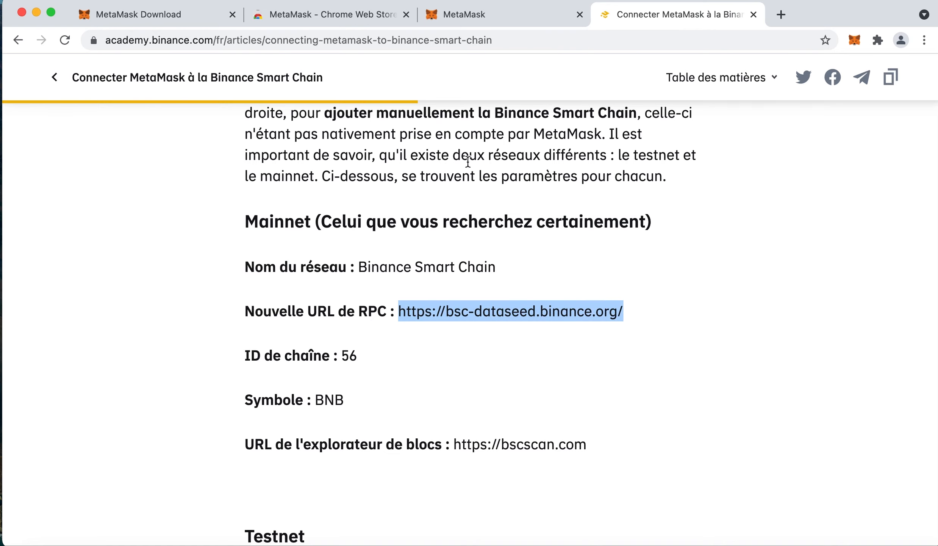
pyautogui.click(508, 21)
pyautogui.press('super+v')
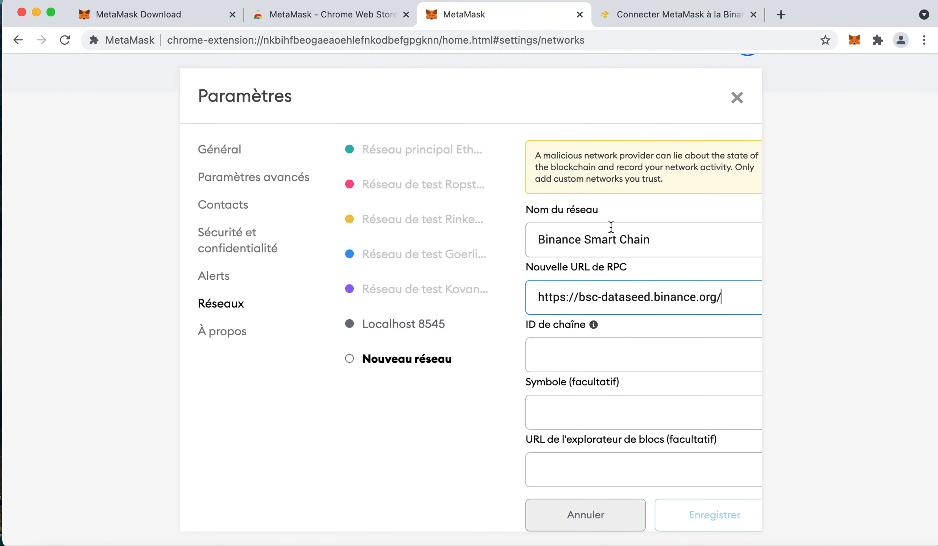
# - Set the new network's chain ID to 56 and its symbol to BNB, as given in the article
pyautogui.click(587, 350)
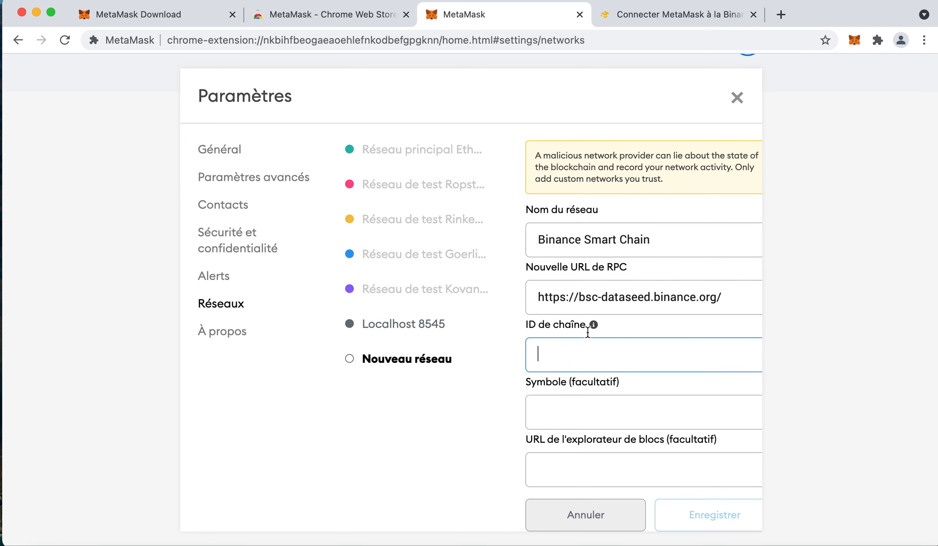
pyautogui.click(661, 15)
pyautogui.click(522, 18)
pyautogui.write('56')
pyautogui.click(604, 412)
pyautogui.write('BNB')
pyautogui.click(613, 474)
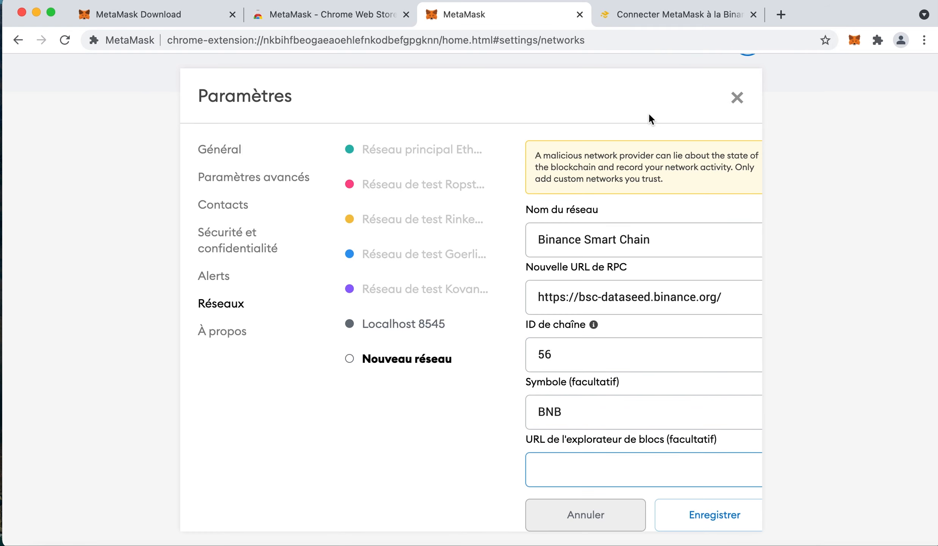
pyautogui.click(673, 19)
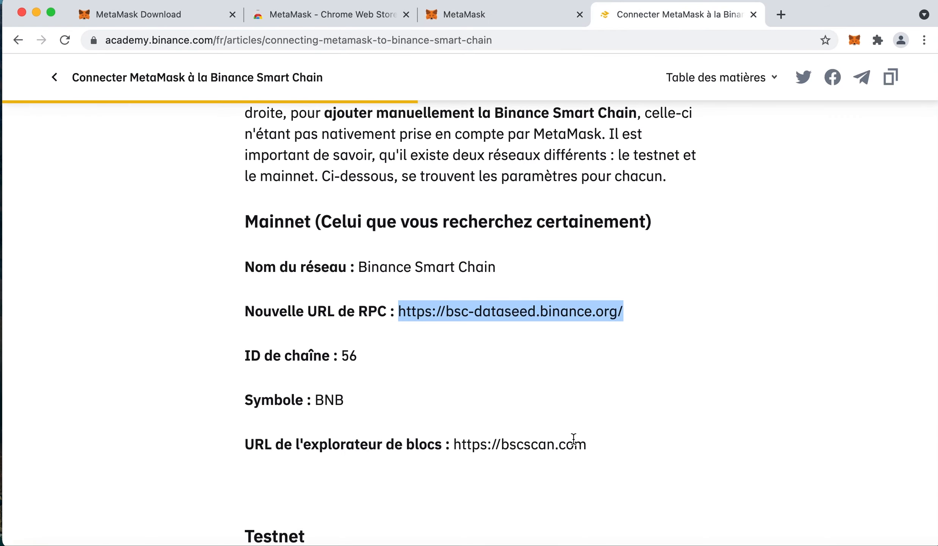
pyautogui.moveTo(588, 450); pyautogui.dragTo(453, 451)
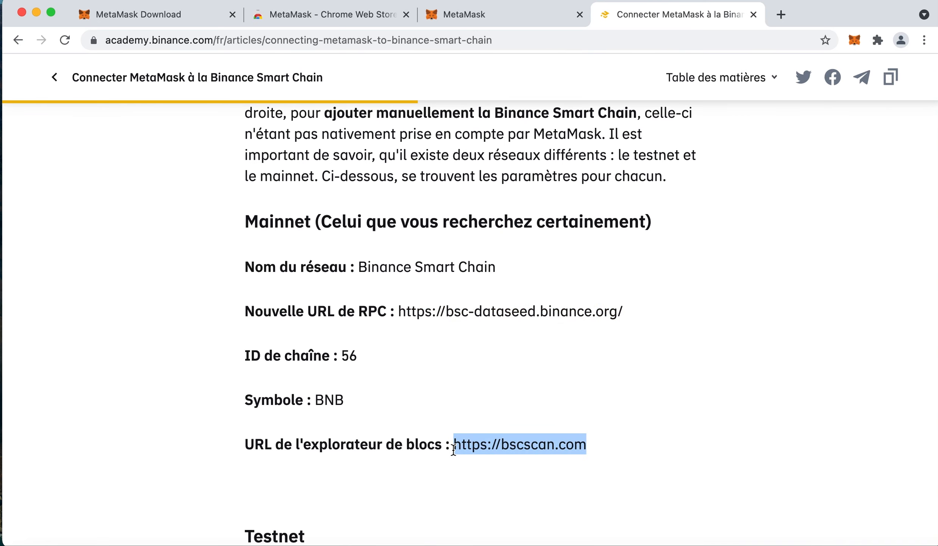
pyautogui.press('super+c')
pyautogui.click(518, 20)
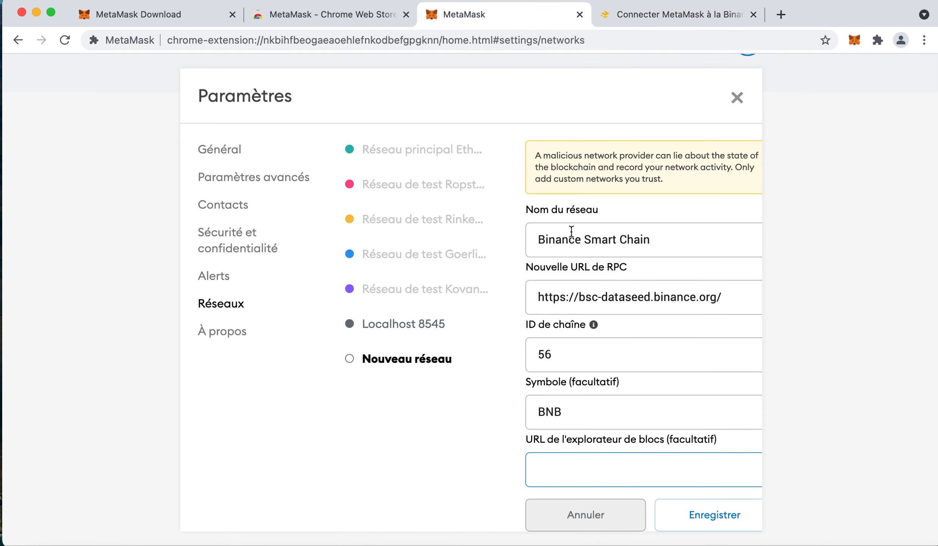
pyautogui.press('super+v')
pyautogui.click(700, 512)
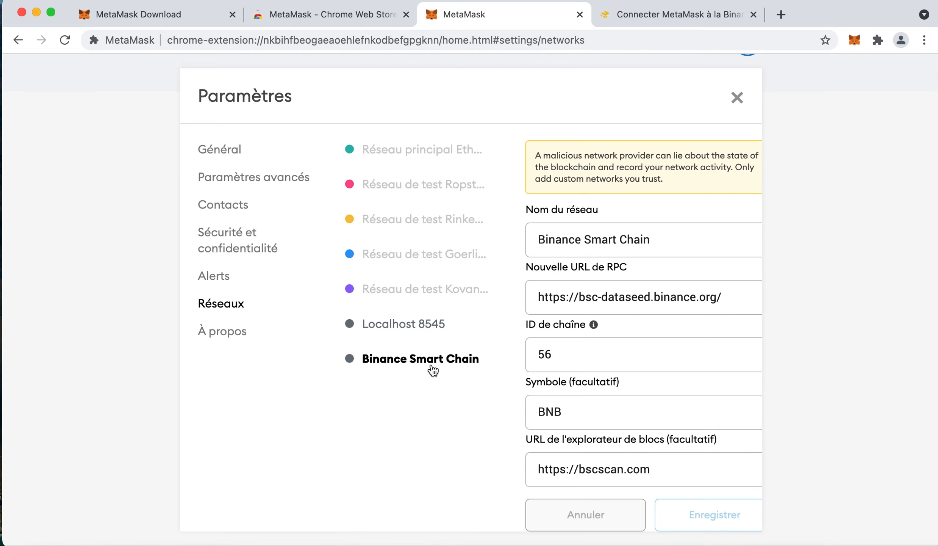
# - Close the settings and switch the wallet's active network to Réseau principal Ethereum
pyautogui.click(738, 98)
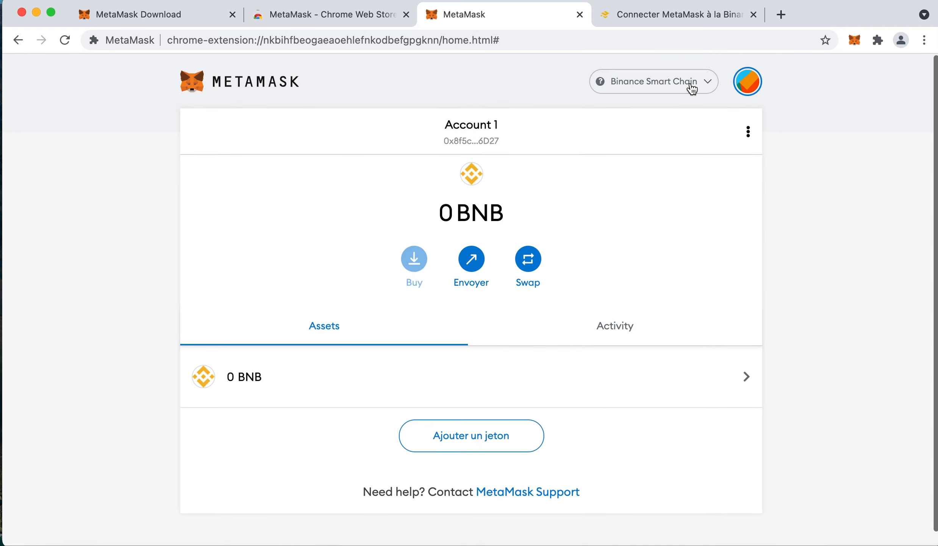
pyautogui.click(693, 87)
pyautogui.click(664, 207)
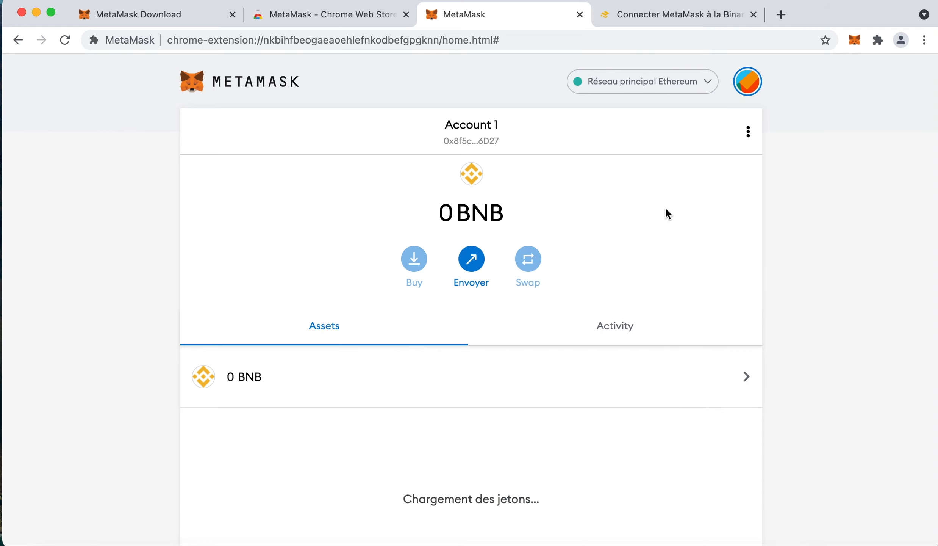
# - Switch the wallet's active network to Binance Smart Chain and close the MetaMask page
pyautogui.click(699, 85)
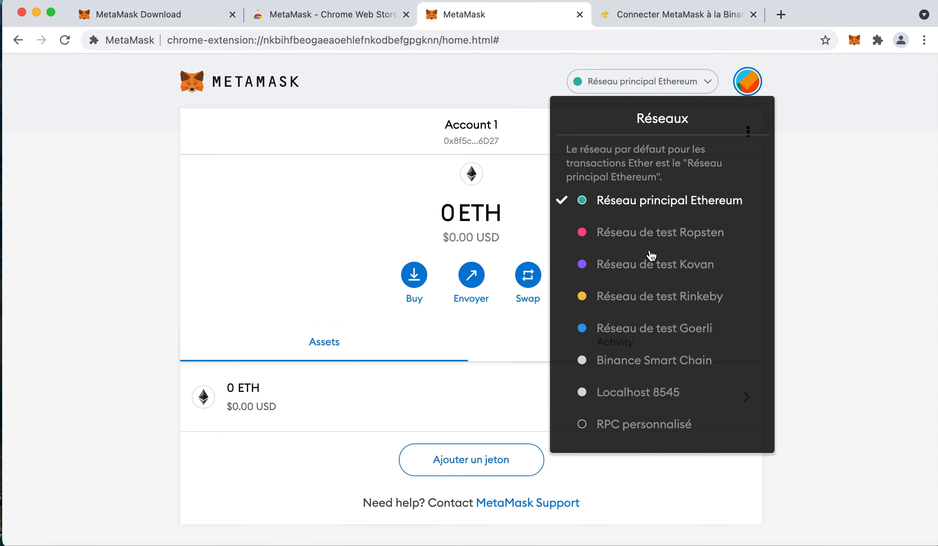
pyautogui.click(660, 360)
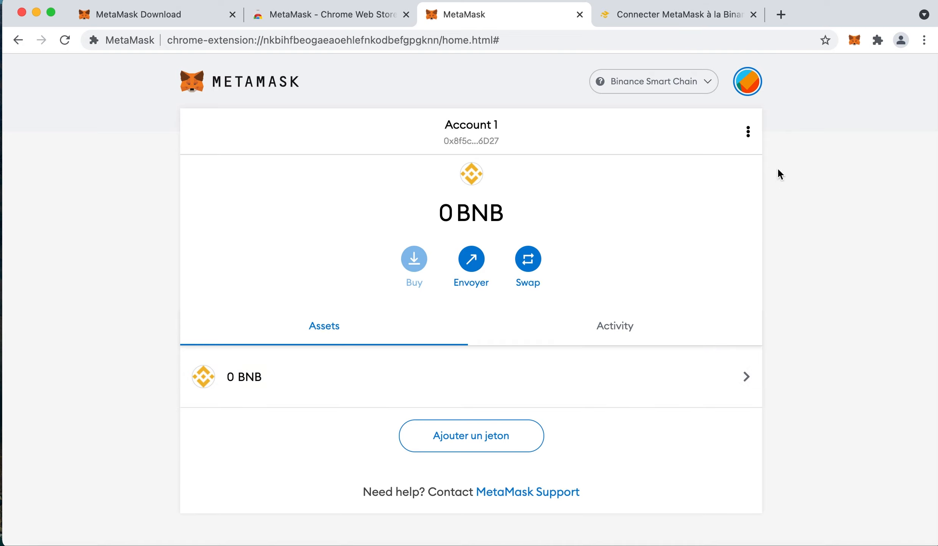
pyautogui.click(581, 15)
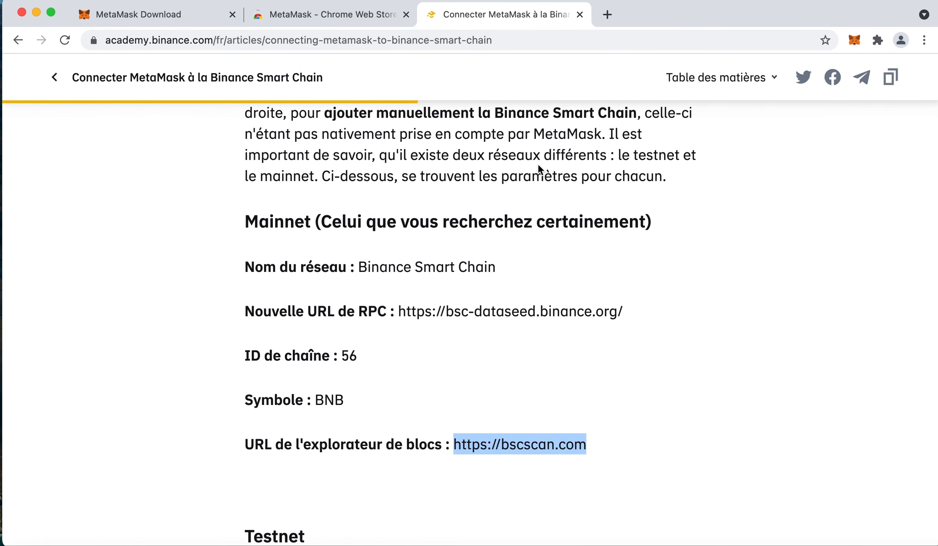
# - Open the MetaMask extension popup, dismiss its news, and switch the network to Réseau principal Ethereum and back to Binance Smart Chain
pyautogui.click(858, 42)
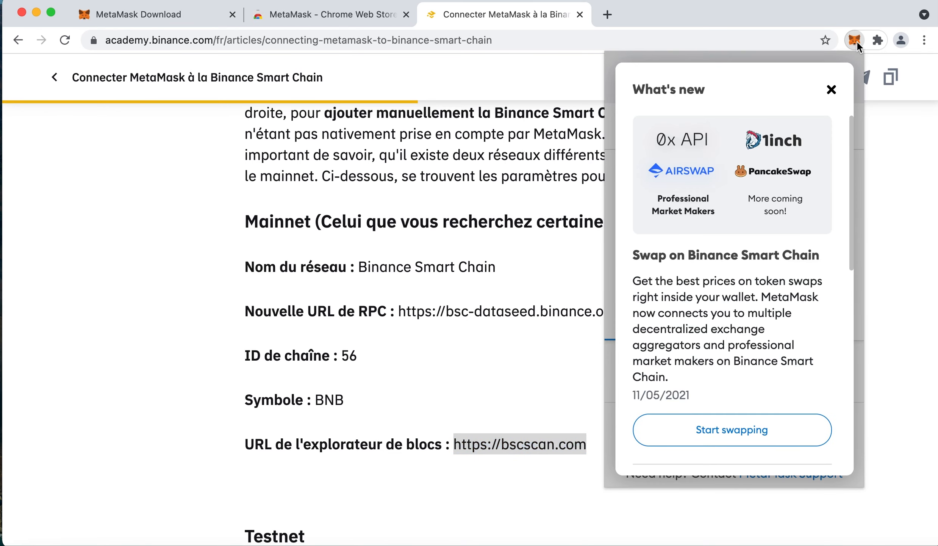
pyautogui.click(831, 89)
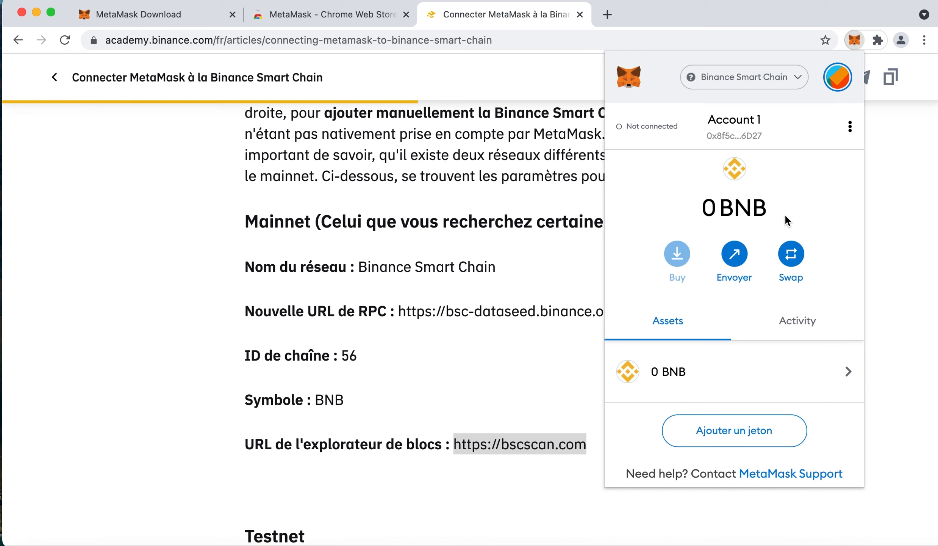
pyautogui.click(781, 80)
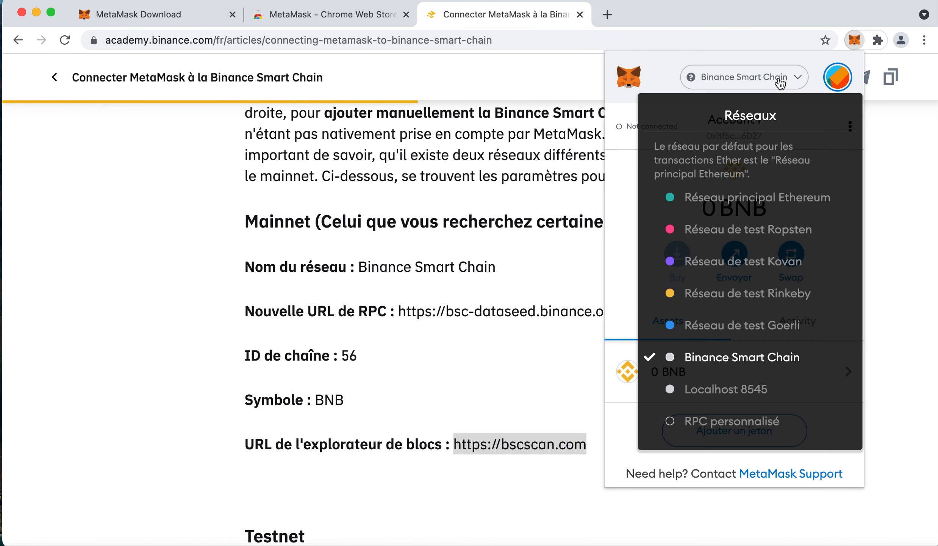
pyautogui.click(746, 199)
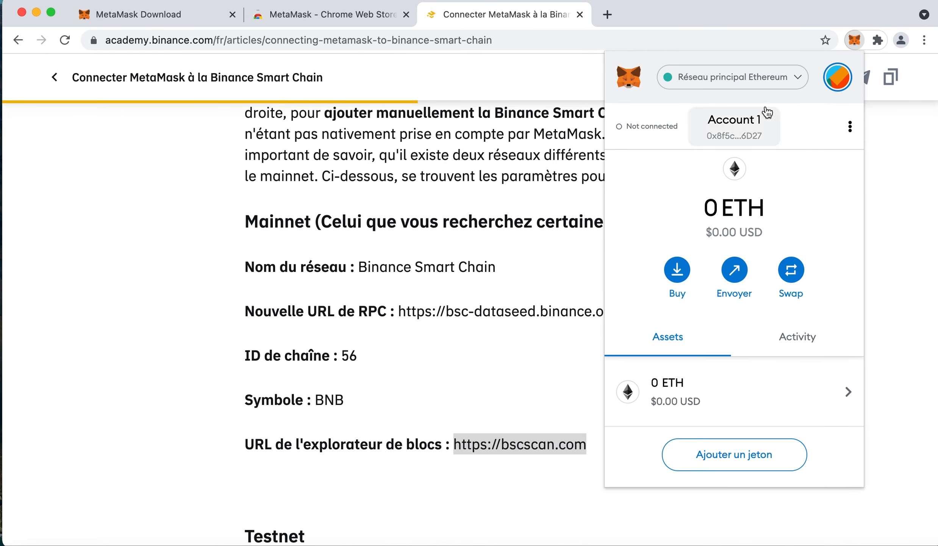
pyautogui.click(783, 82)
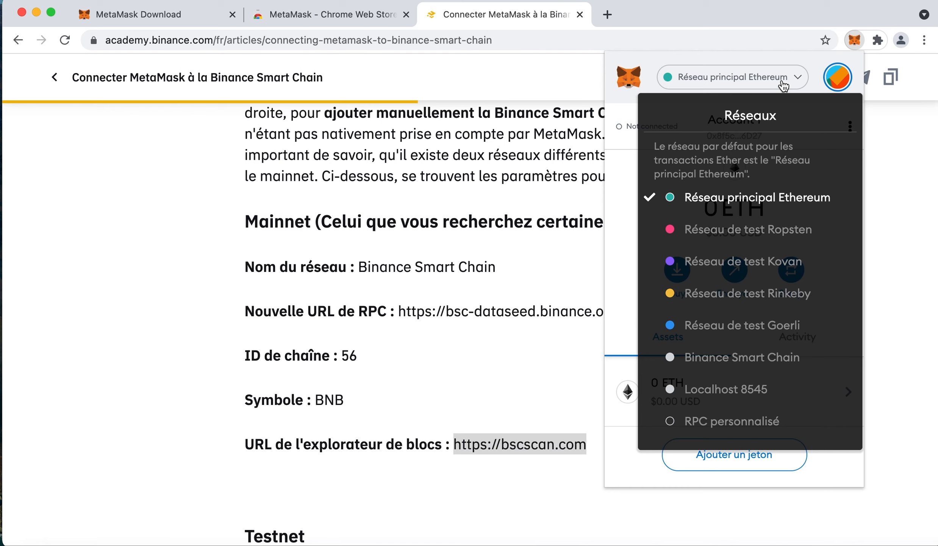
pyautogui.click(741, 358)
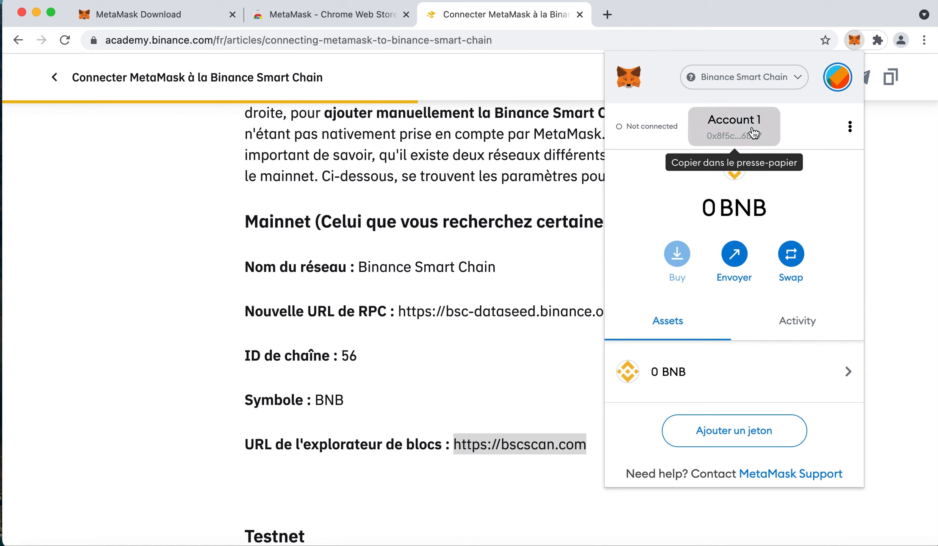
# - Copy Account 1's wallet address, paste it into a new browser tab to view it in full, and clear it
pyautogui.click(754, 132)
pyautogui.click(556, 175)
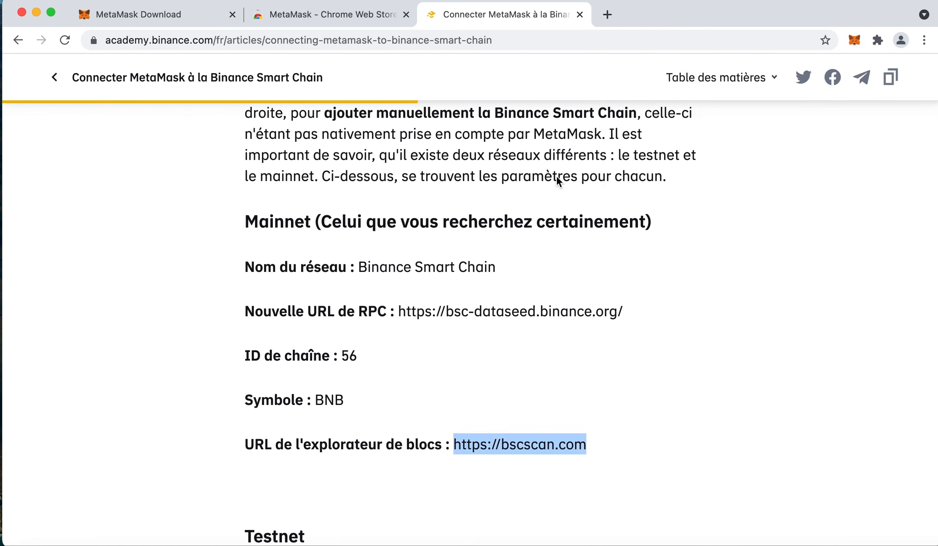
pyautogui.press('super+t')
pyautogui.press('super+v')
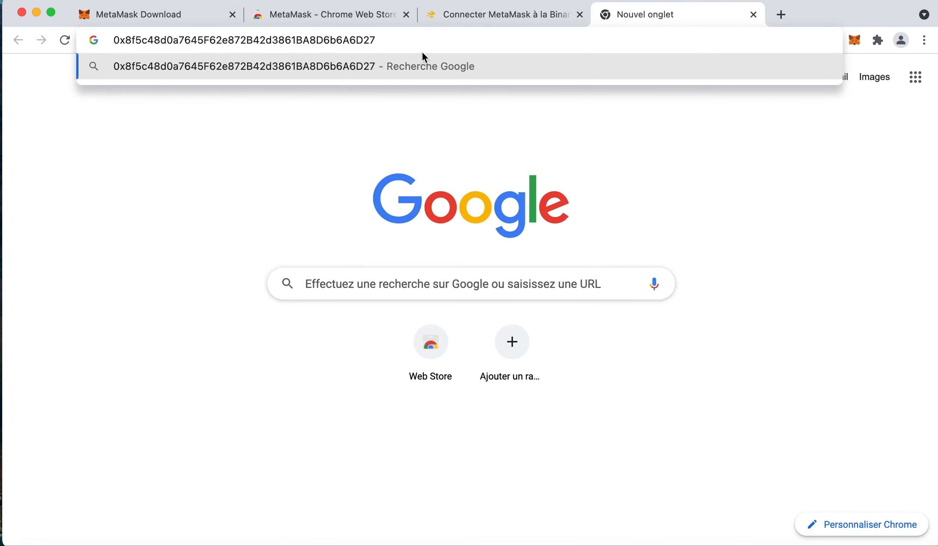
pyautogui.moveTo(449, 43); pyautogui.dragTo(111, 46)
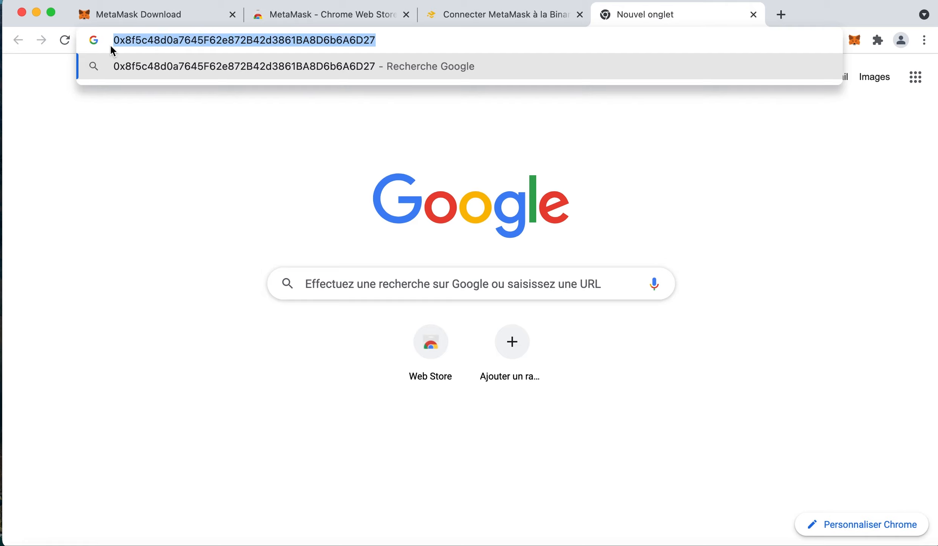
pyautogui.press('BackSpace')
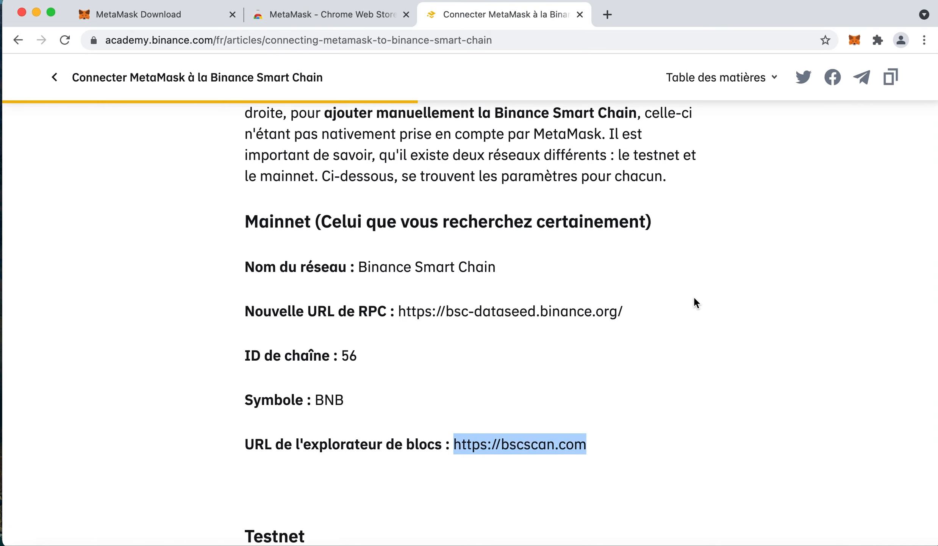
# - Search for coinmarketcap in a new tab, open the CoinMarketCap site and dismiss the translation prompt
pyautogui.press('super+t')
pyautogui.write('coinm')
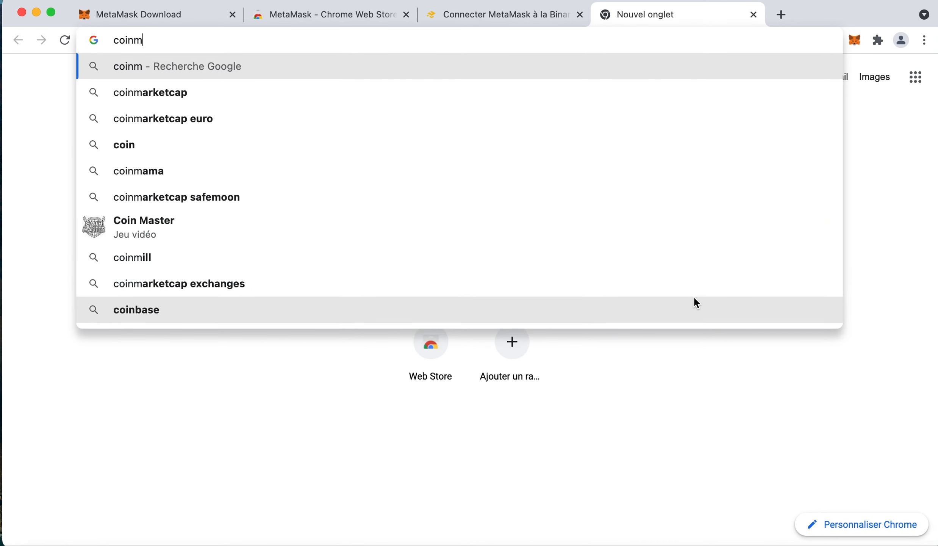
pyautogui.press('Down')
pyautogui.press('Return')
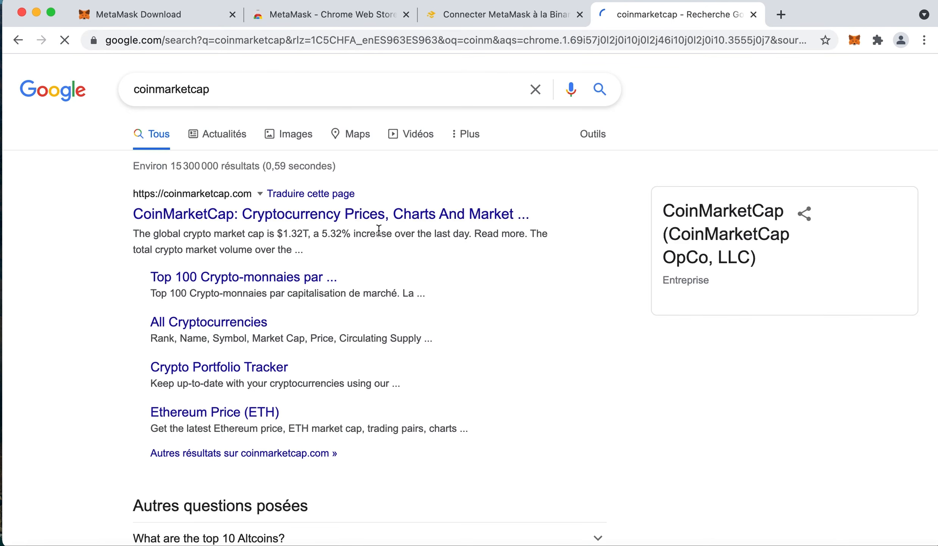
pyautogui.click(385, 217)
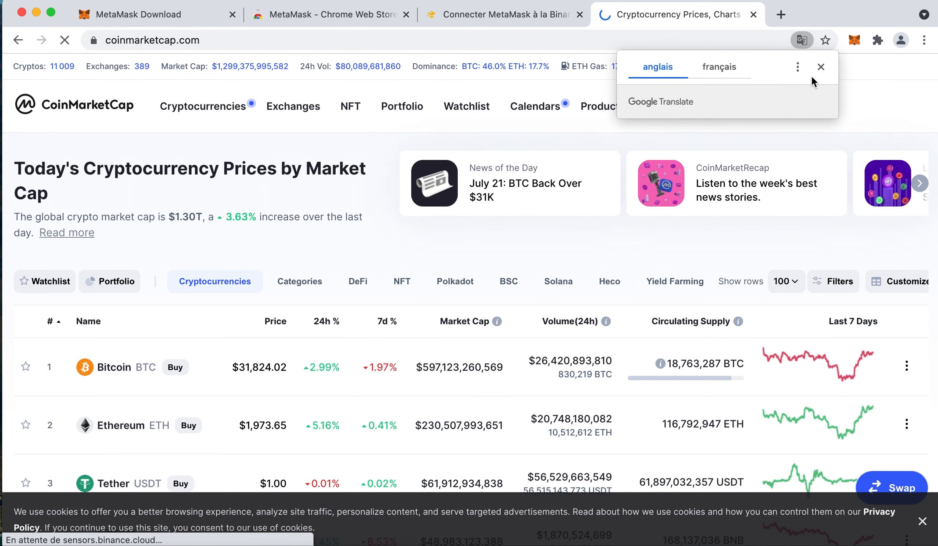
pyautogui.click(821, 66)
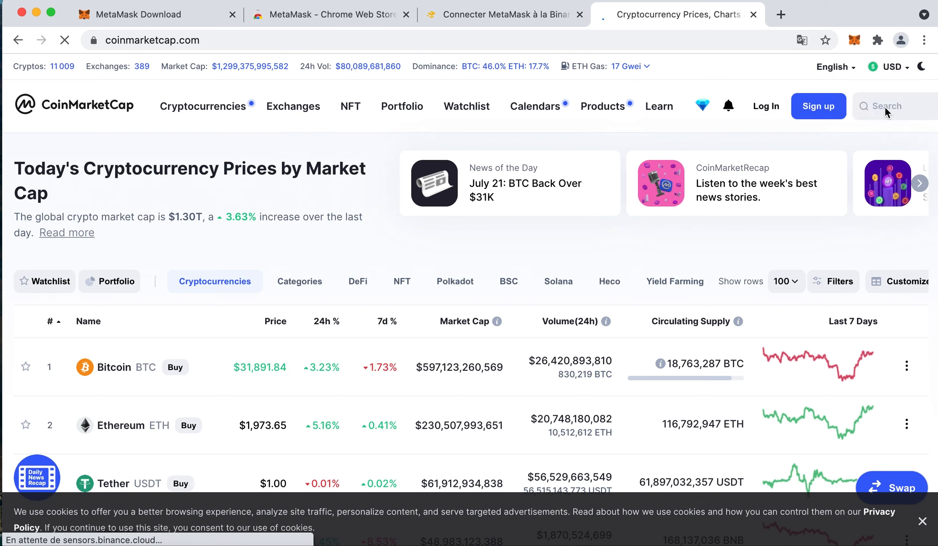
# - Search CoinMarketCap for eifi, open EIFI FINANCE and copy its Binance Smart Chain contract address
pyautogui.click(884, 106)
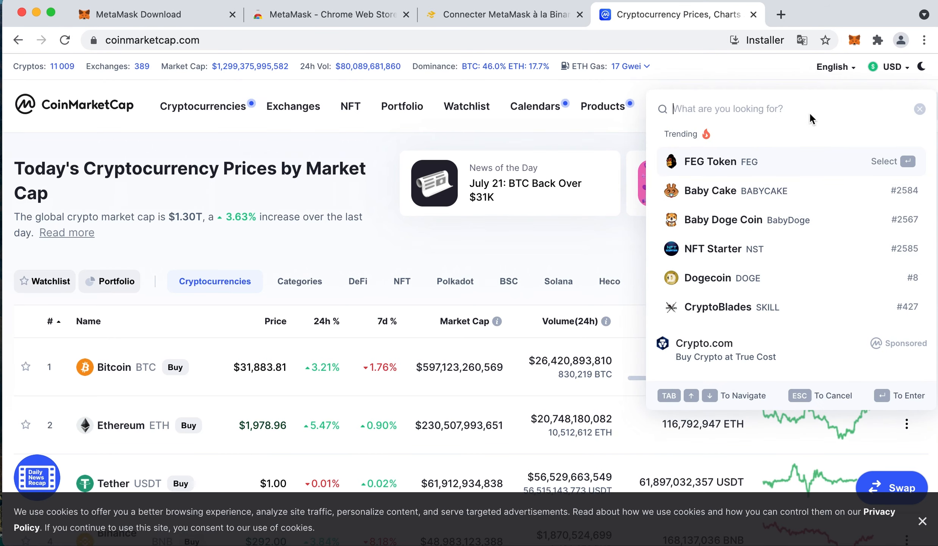
pyautogui.write('eifi')
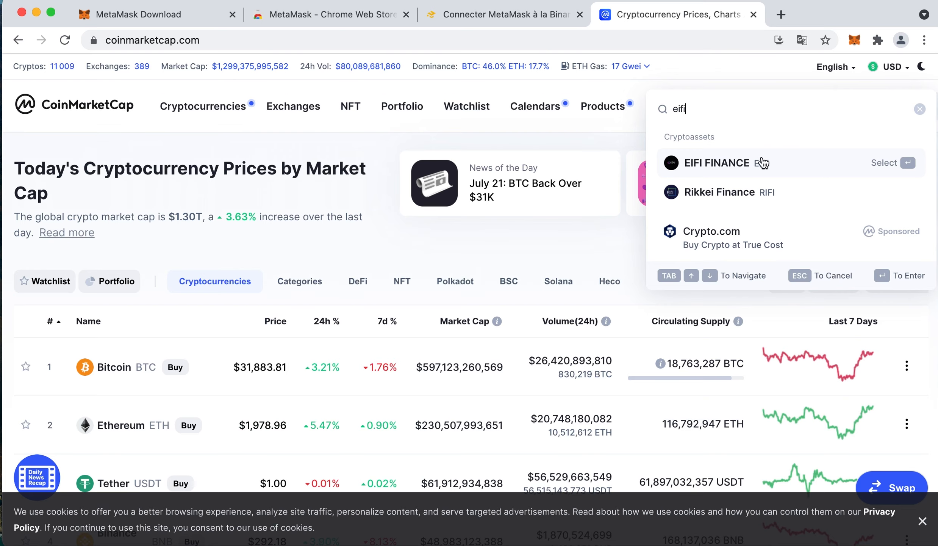
pyautogui.click(750, 168)
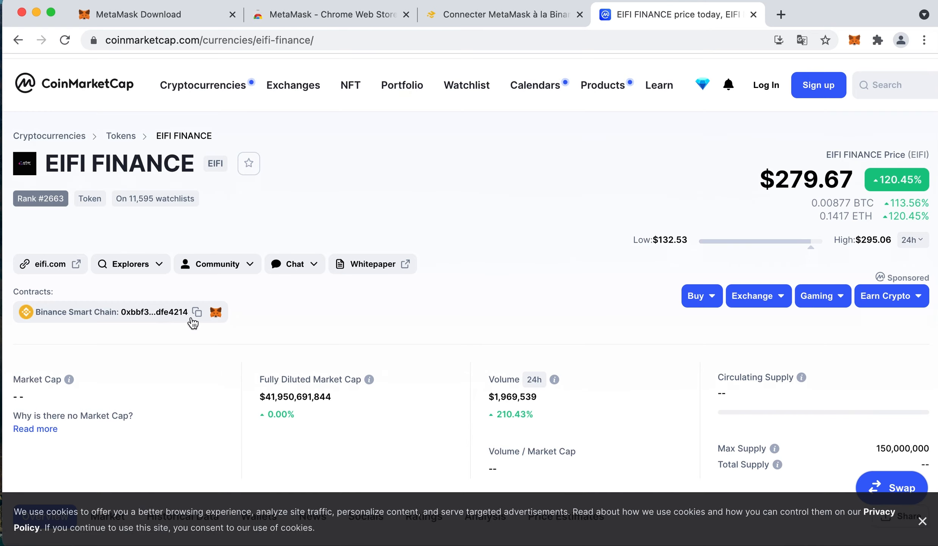
pyautogui.click(197, 315)
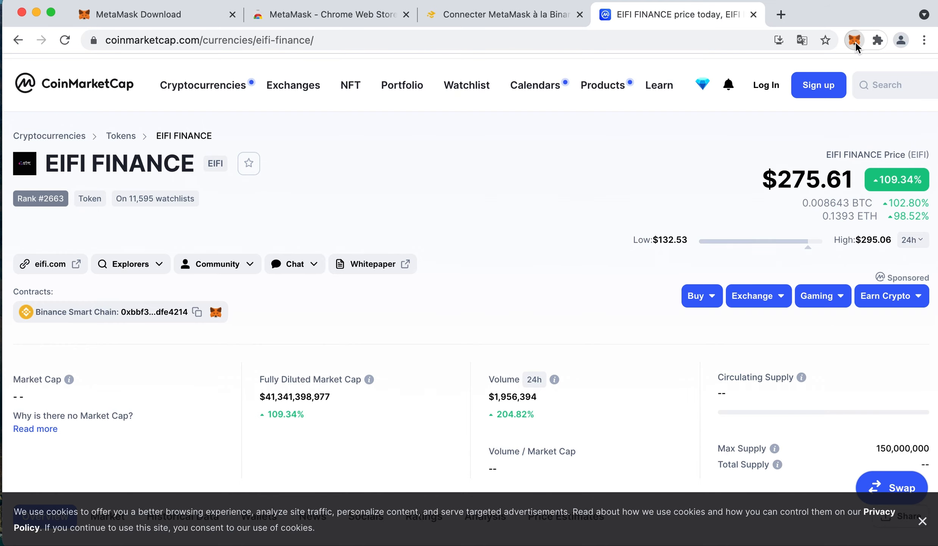
# - Add EiFI as a custom token in the MetaMask wallet, using the contract address copied from CoinMarketCap
pyautogui.click(855, 40)
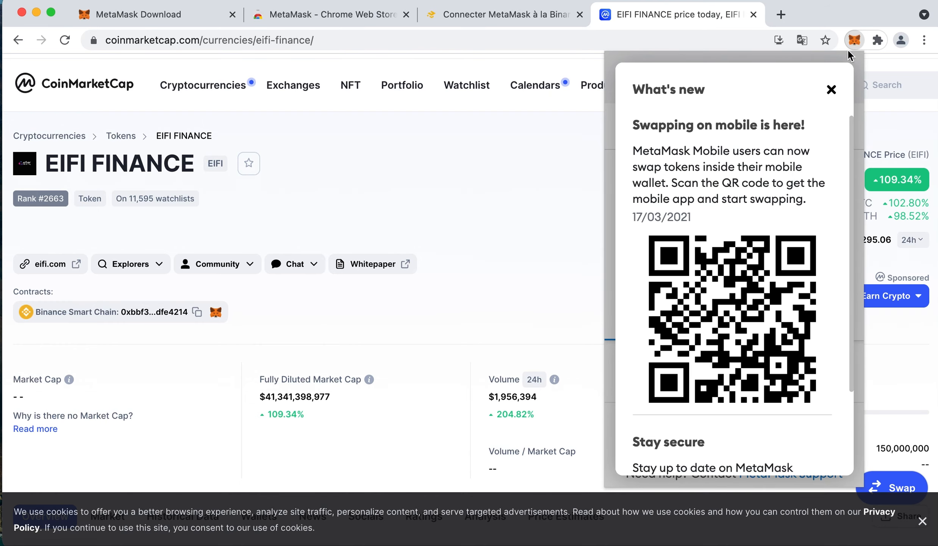
pyautogui.click(832, 90)
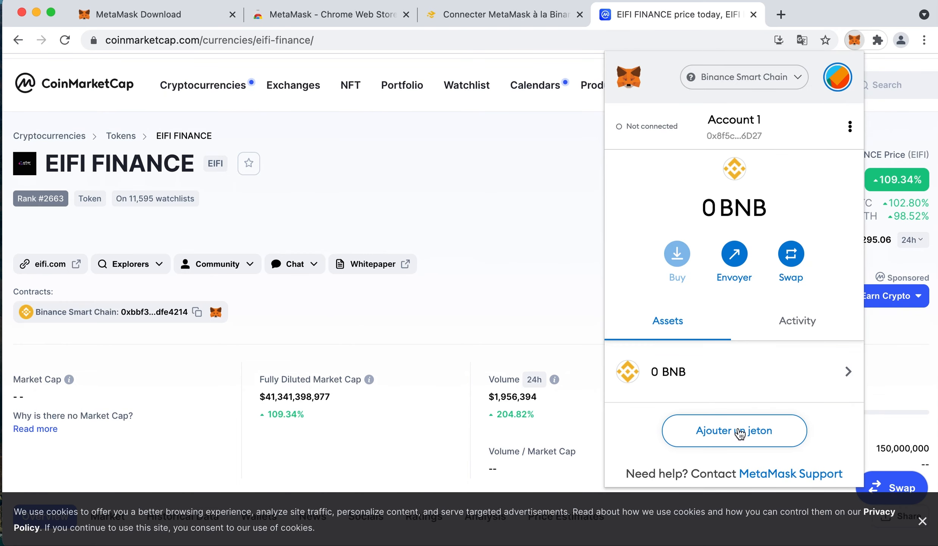
pyautogui.click(739, 432)
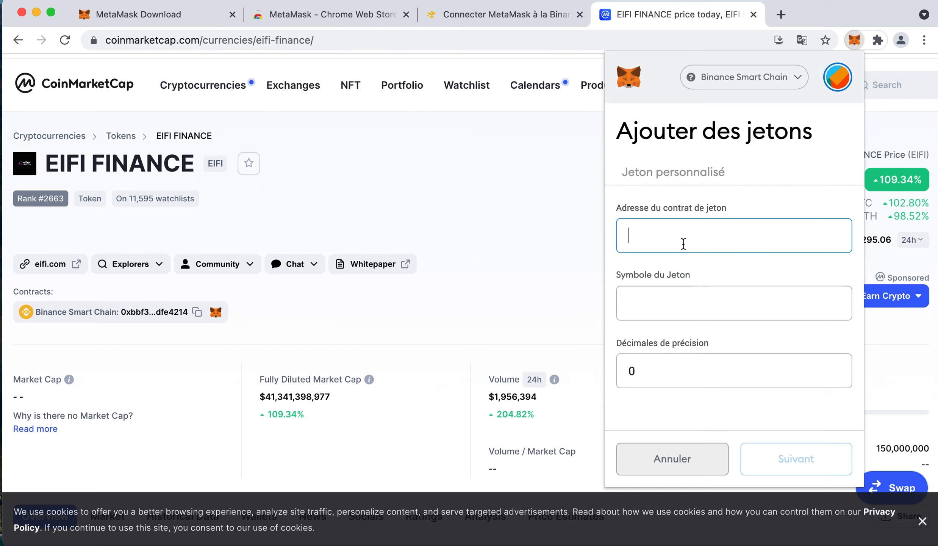
pyautogui.press('super+v')
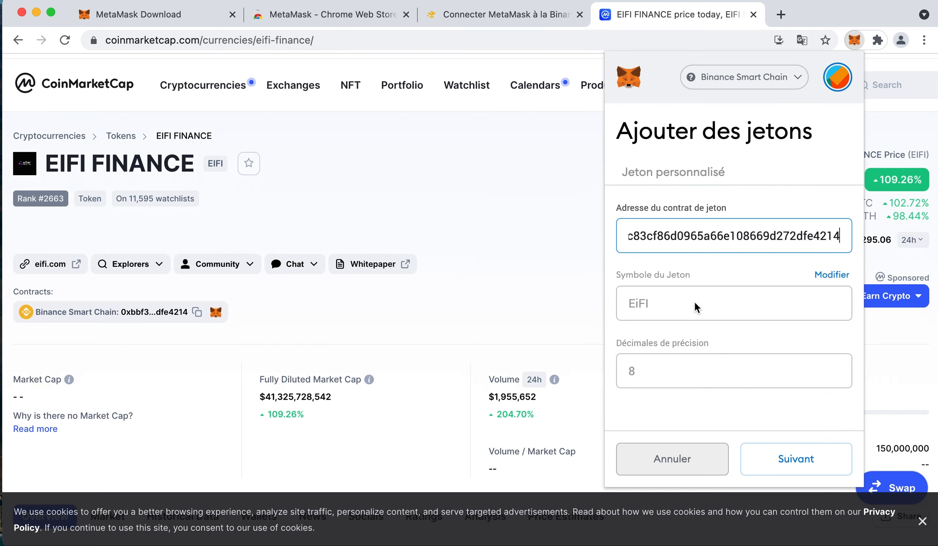
pyautogui.click(696, 307)
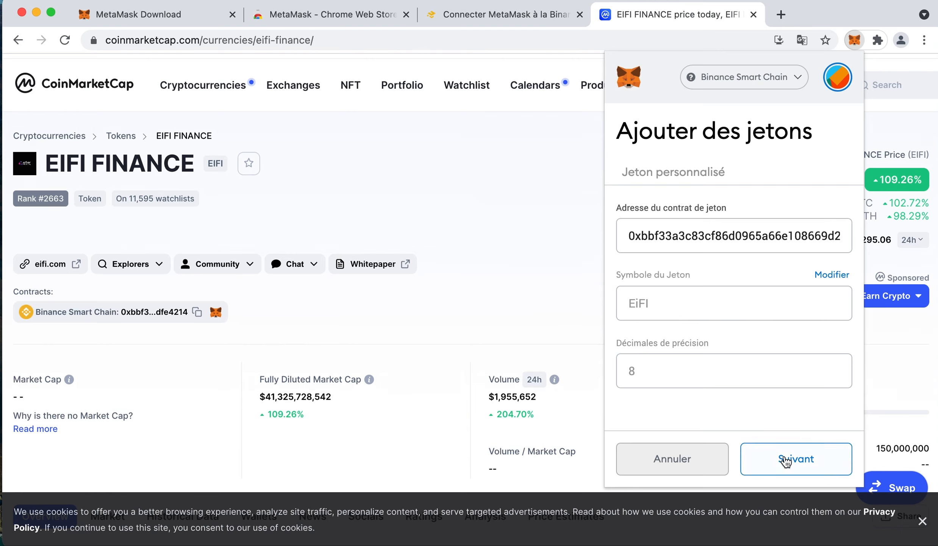
pyautogui.click(788, 458)
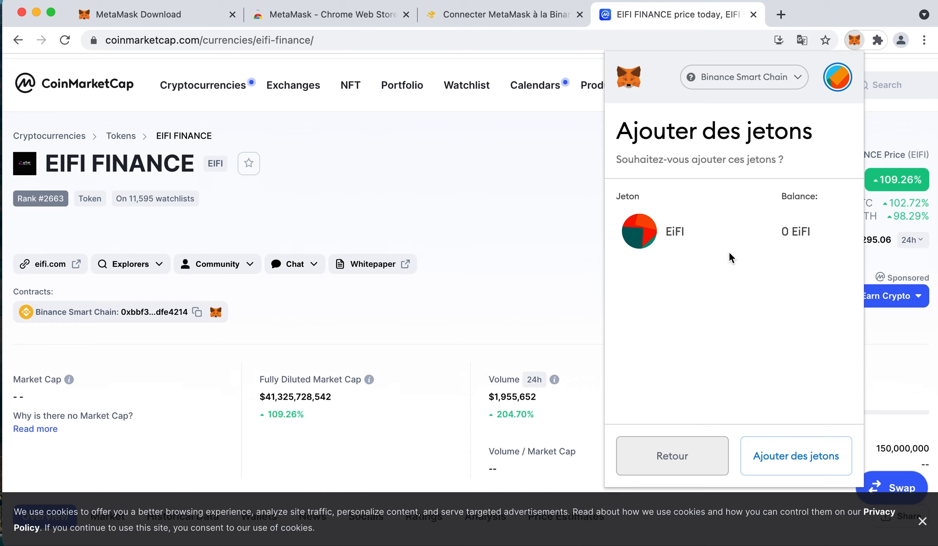
pyautogui.click(788, 454)
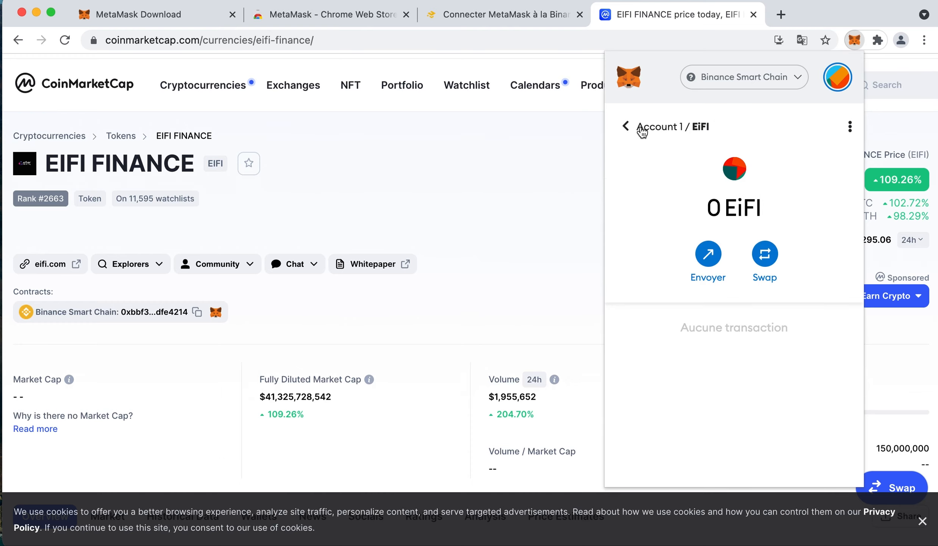
# - Return to Account 1's asset list to check the added EiFI token, and close the wallet popup
pyautogui.click(638, 127)
pyautogui.scroll(-2, 715, 386)
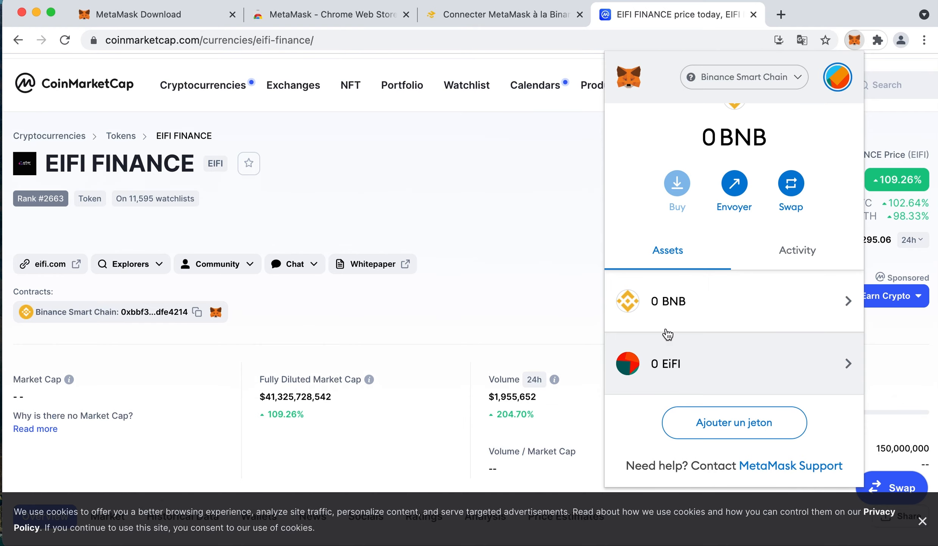
pyautogui.click(549, 232)
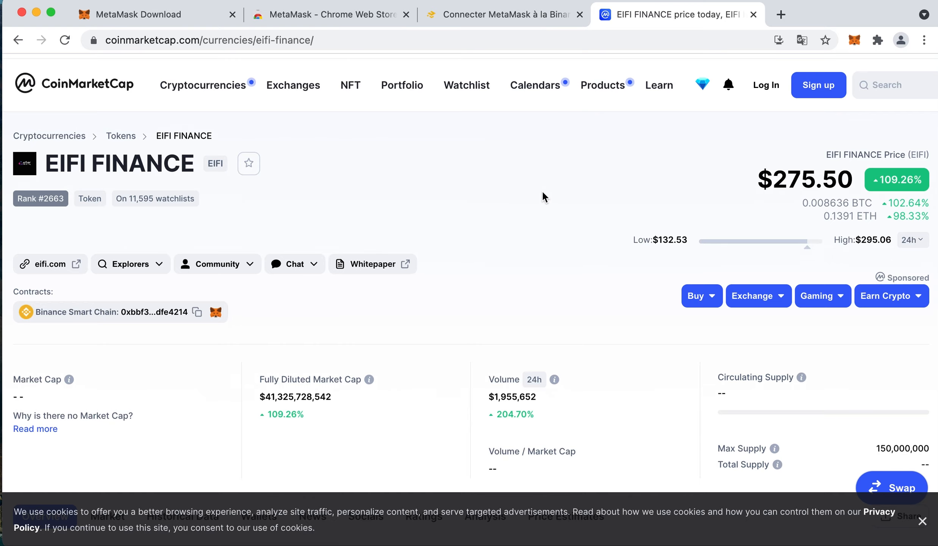
# - Open etherconnect.co in a new tab, dismiss the translation prompt and expand the site's navigation
pyautogui.press('cmd+t')
pyautogui.write('e')
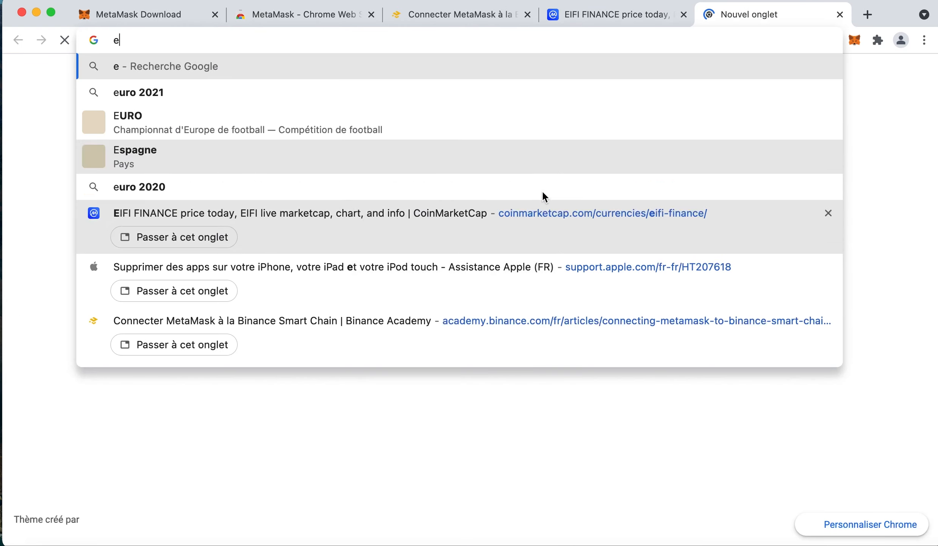
pyautogui.write('therco')
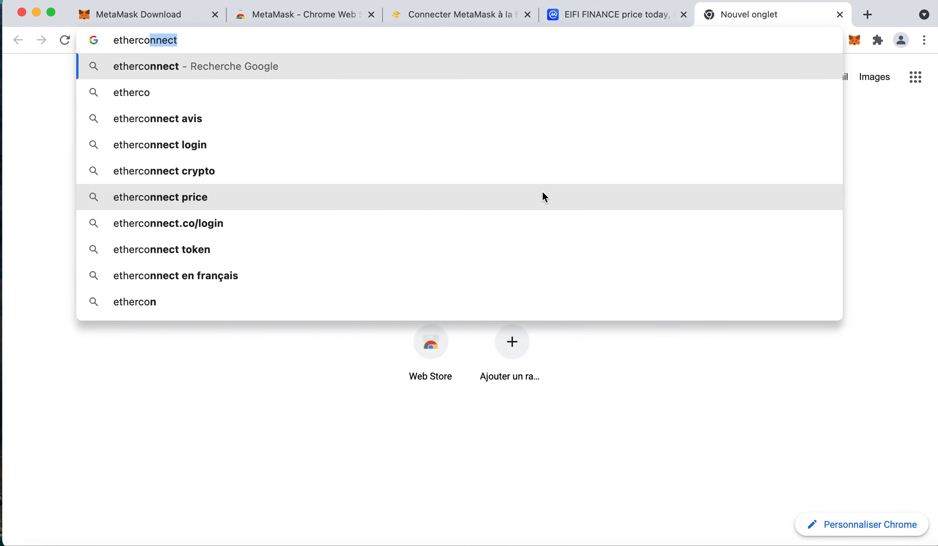
pyautogui.write('nnect.co')
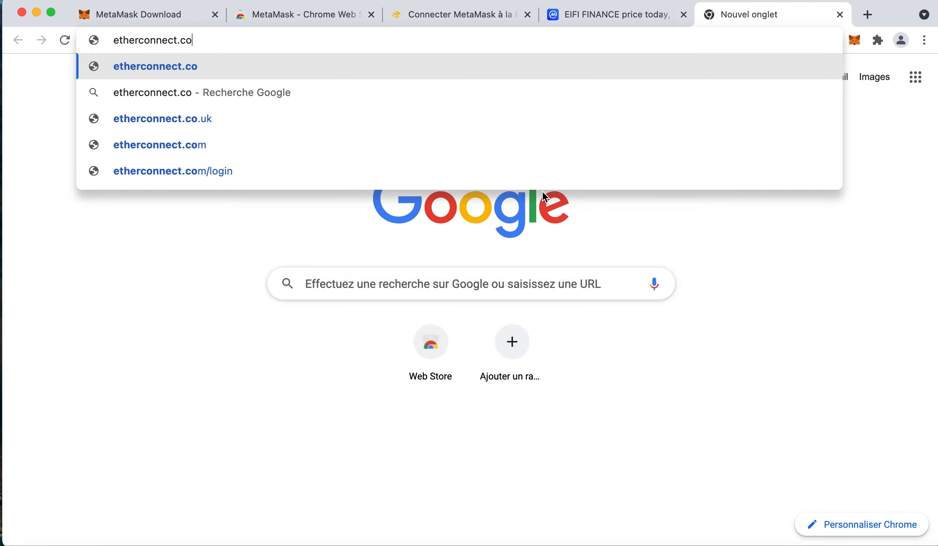
pyautogui.press('Return')
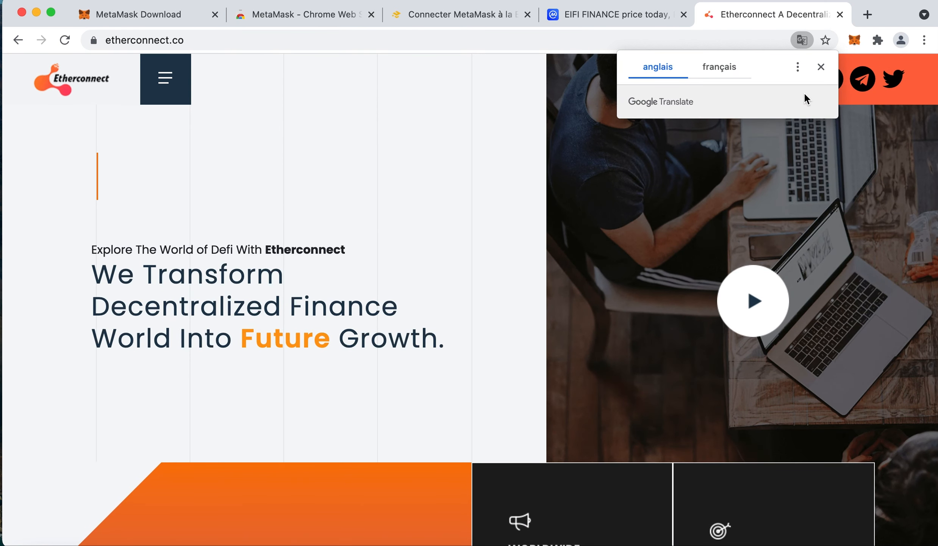
pyautogui.click(821, 66)
pyautogui.click(177, 90)
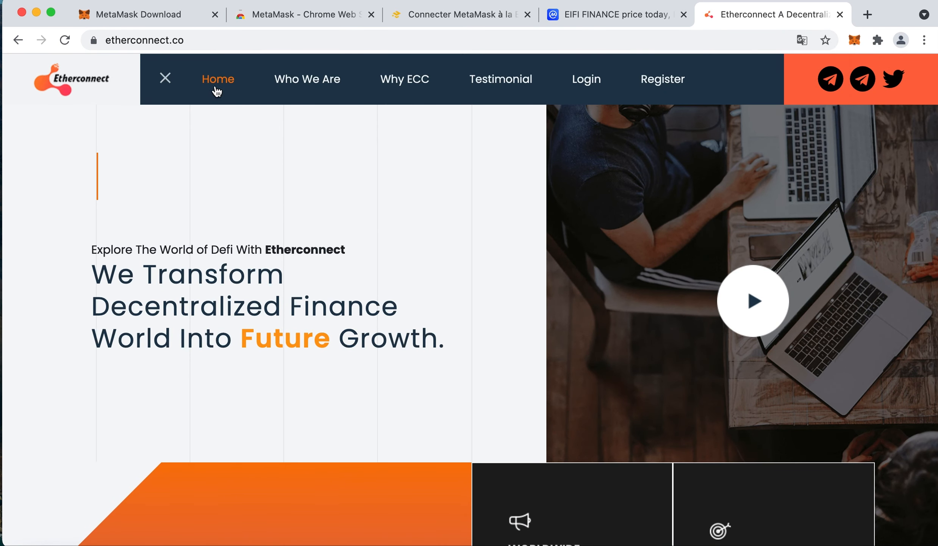
# - Open the Etherconnect login page and sign in with the account's email and password
pyautogui.click(579, 83)
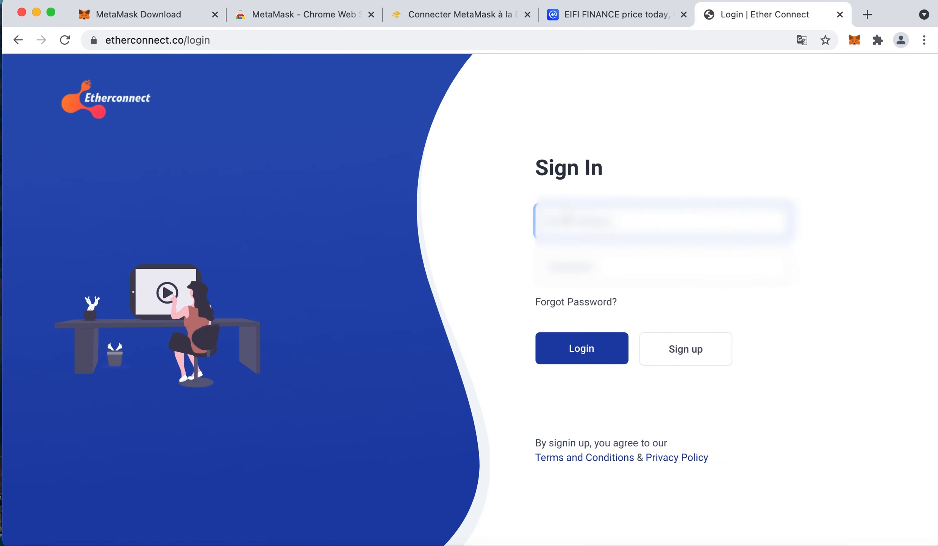
pyautogui.write('xxxxxxxxx')
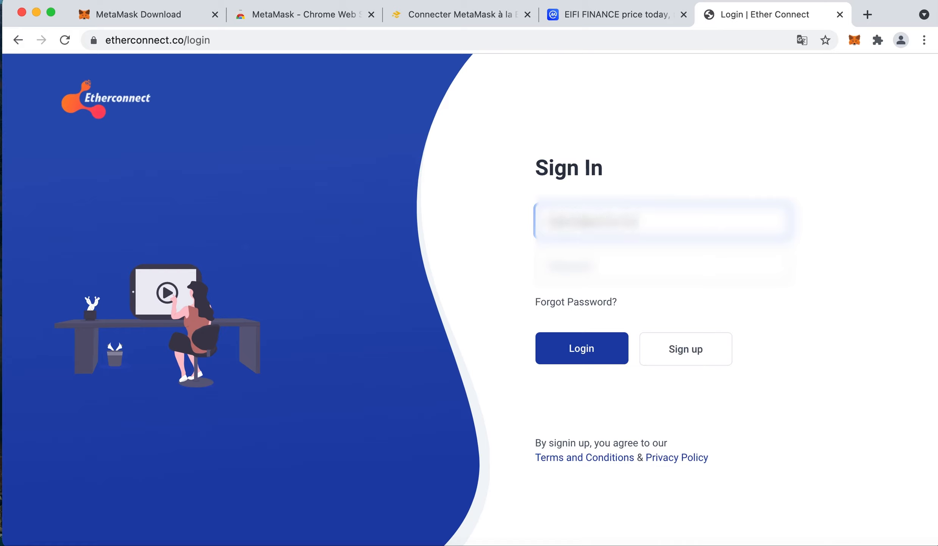
pyautogui.press('Tab')
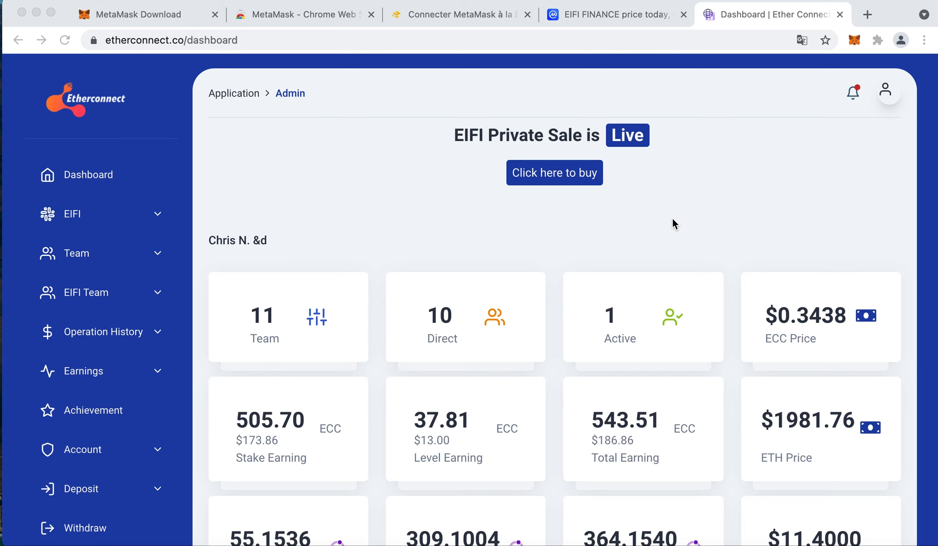
# - Open the MetaMask wallet, dismiss the What's new notice, and copy Account 1's address before closing the wallet
pyautogui.click(855, 41)
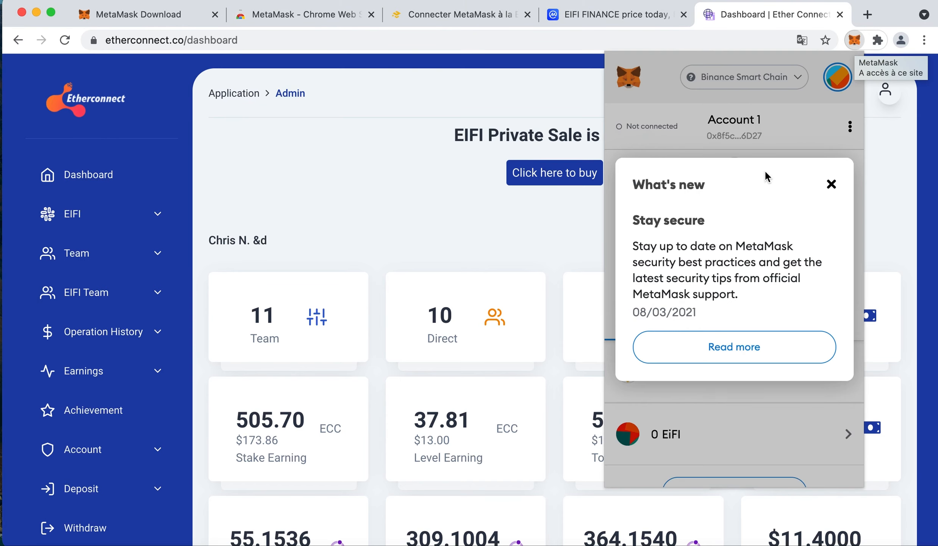
pyautogui.click(832, 184)
pyautogui.click(744, 135)
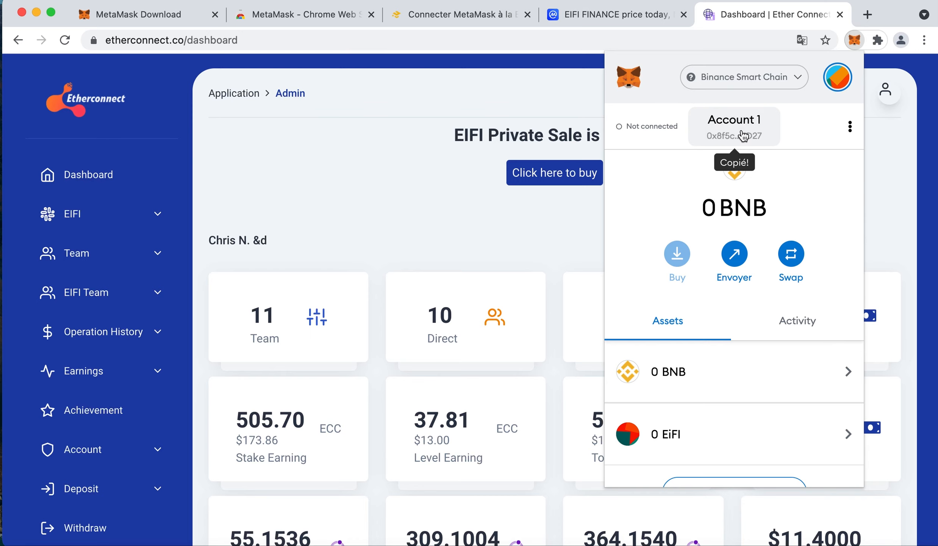
pyautogui.click(571, 227)
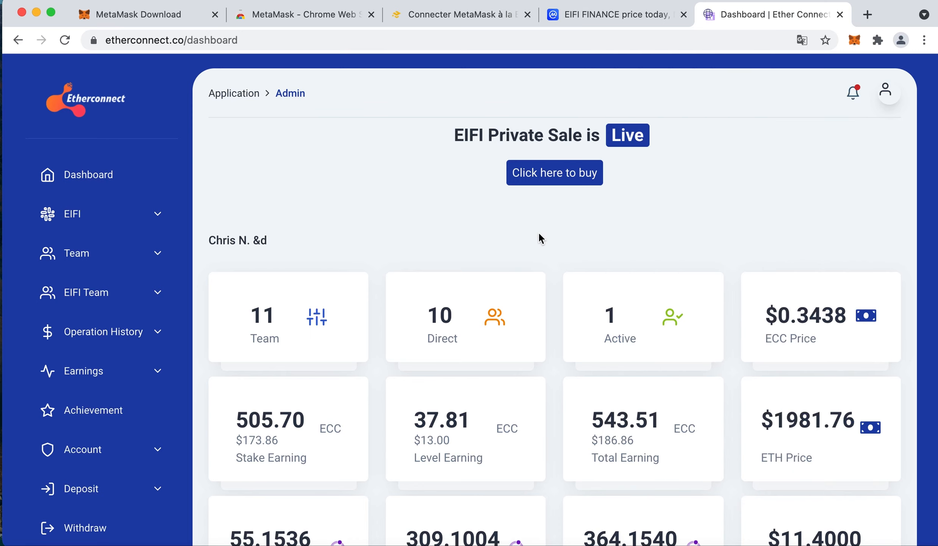
# - Open the wallet address settings in the Etherconnect account profile and select the saved EiFi wallet address
pyautogui.click(141, 219)
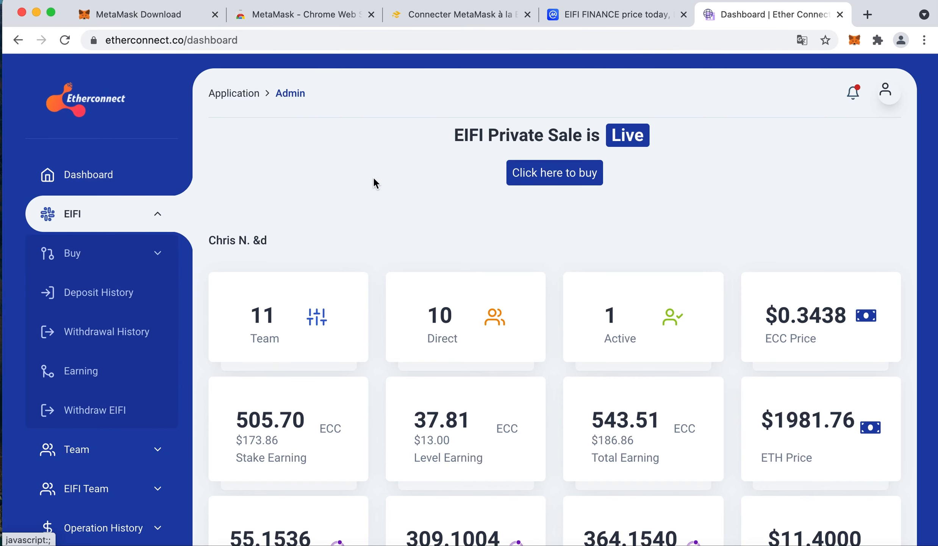
pyautogui.click(111, 179)
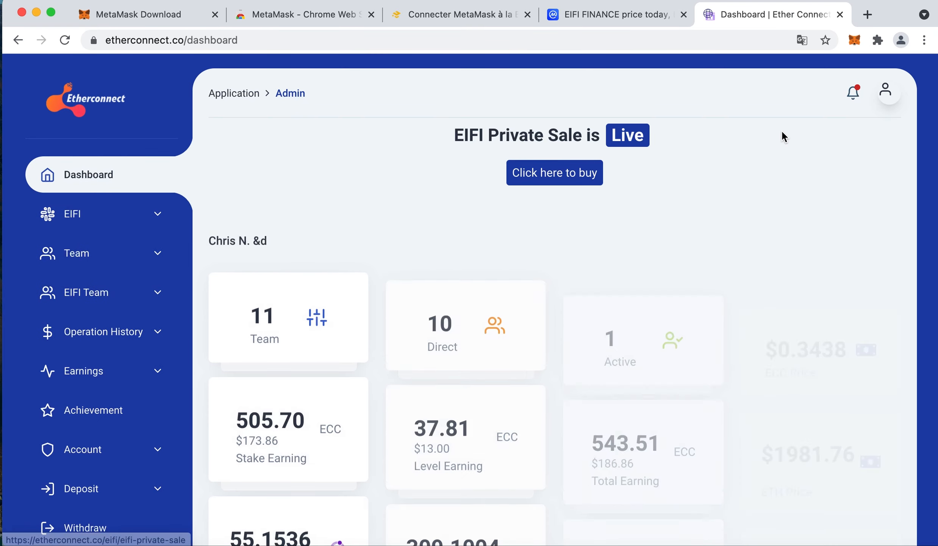
pyautogui.click(885, 95)
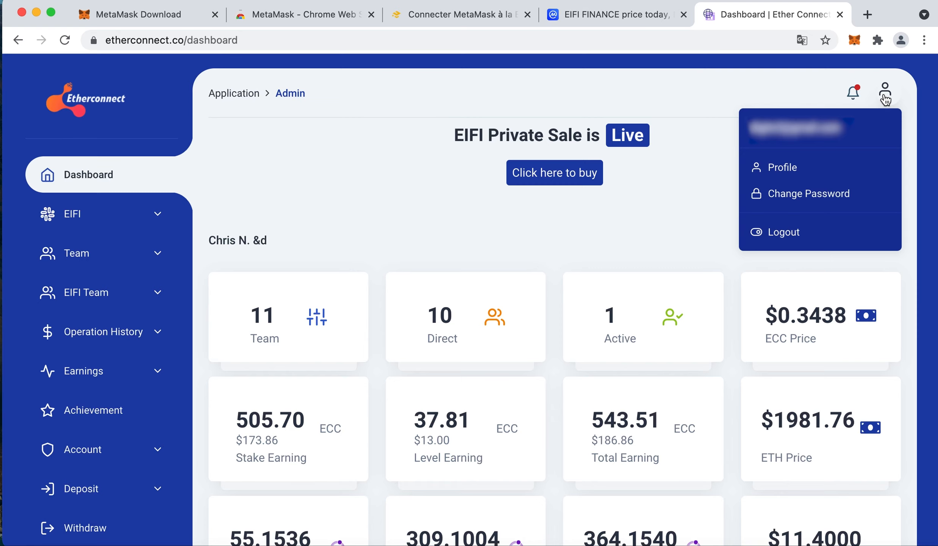
pyautogui.click(807, 169)
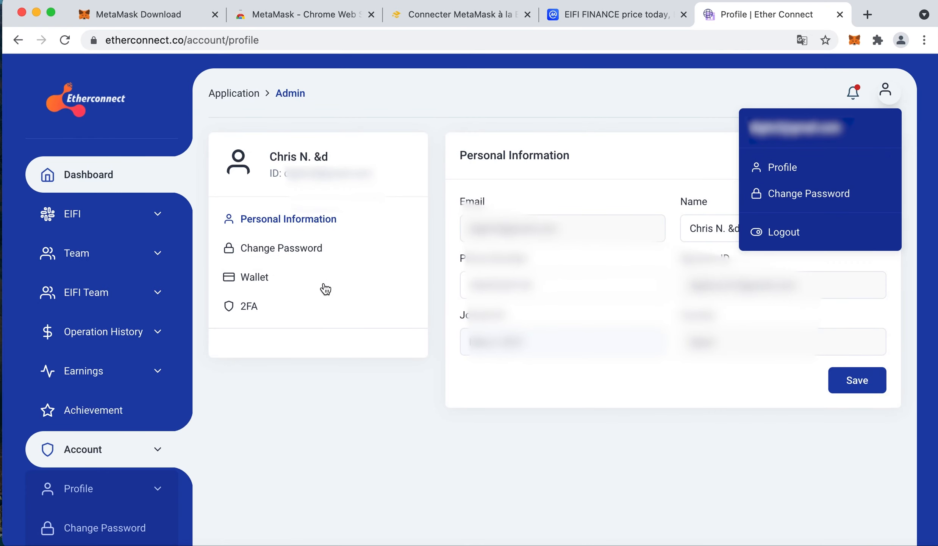
pyautogui.click(257, 283)
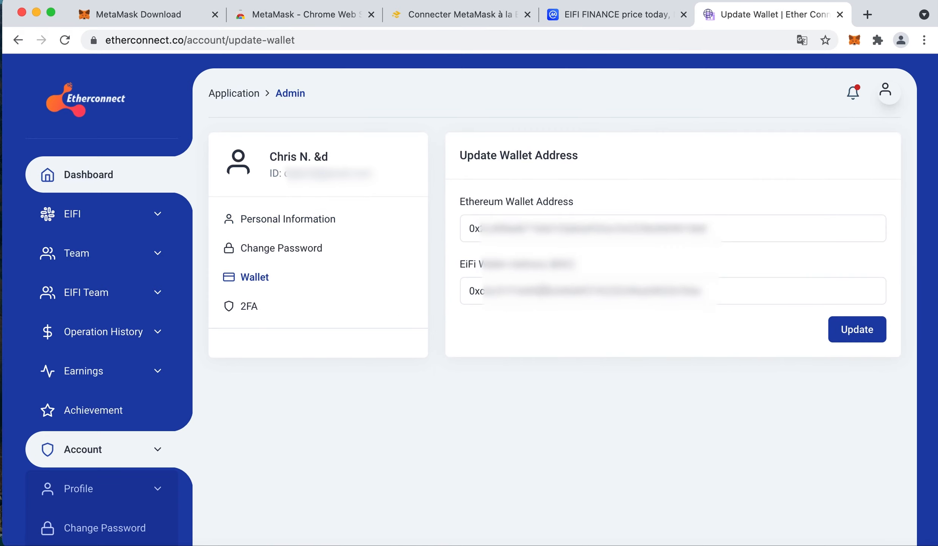
pyautogui.doubleClick(543, 293)
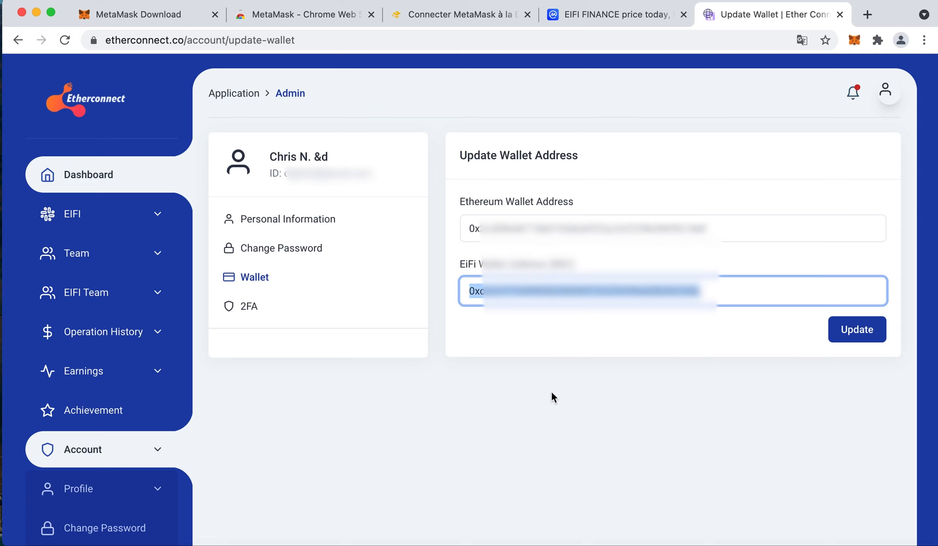
# - Open the EIFI withdrawal form, then check Account 1's assets in MetaMask and close the wallet
pyautogui.click(133, 214)
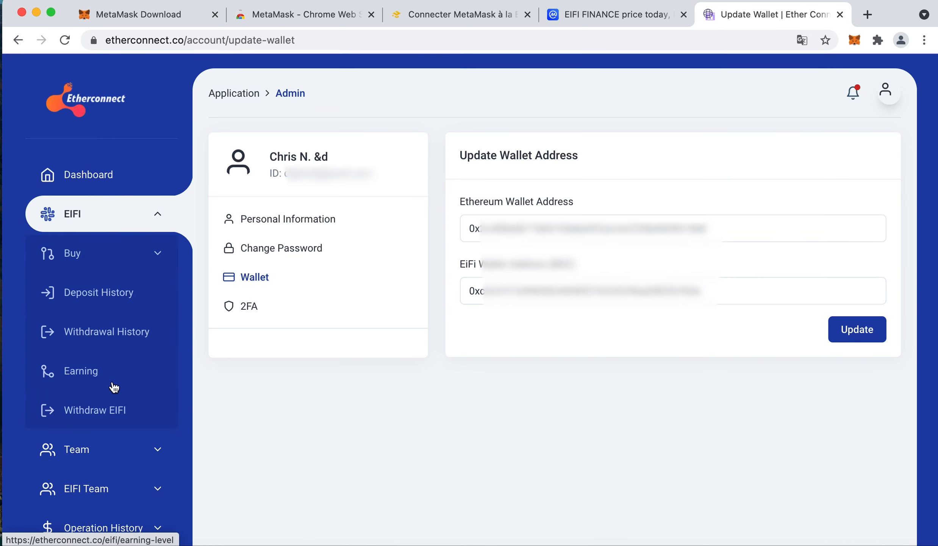
pyautogui.click(111, 414)
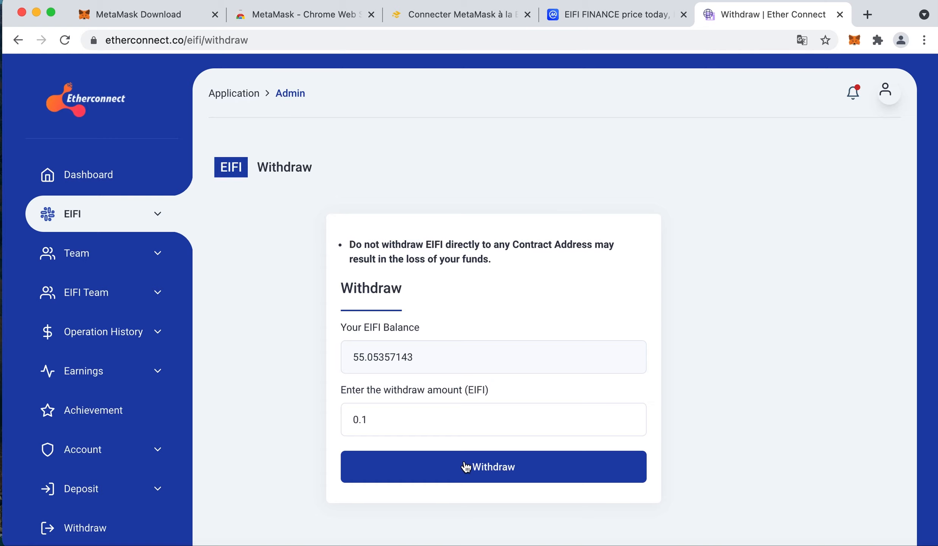
pyautogui.click(855, 39)
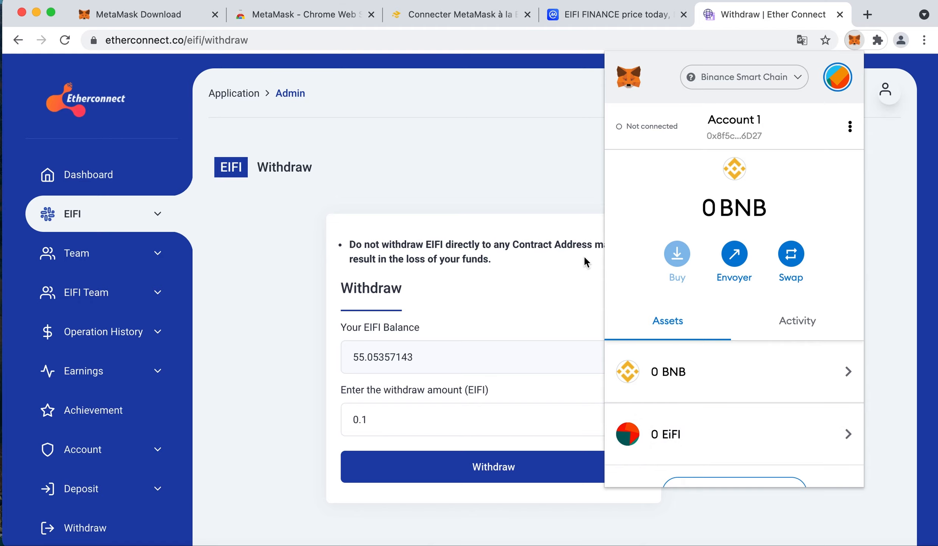
pyautogui.click(560, 190)
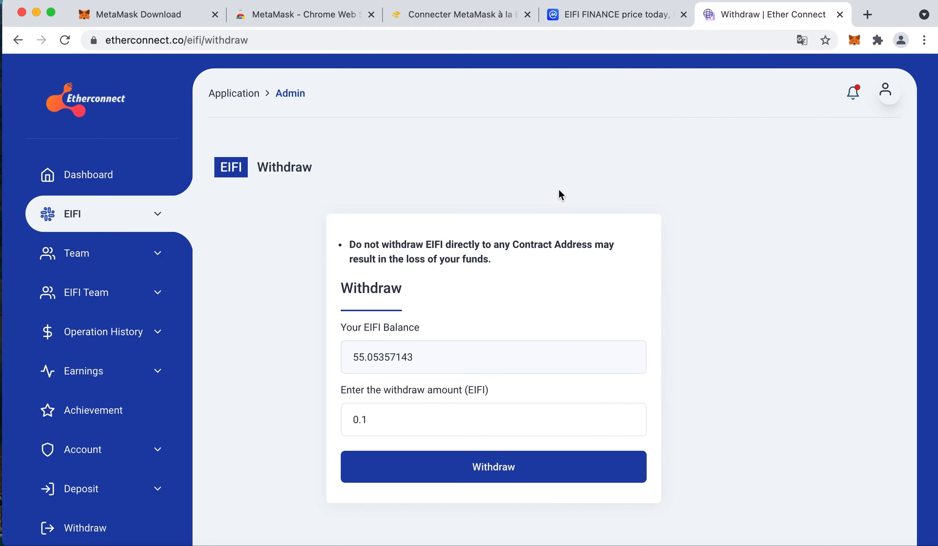